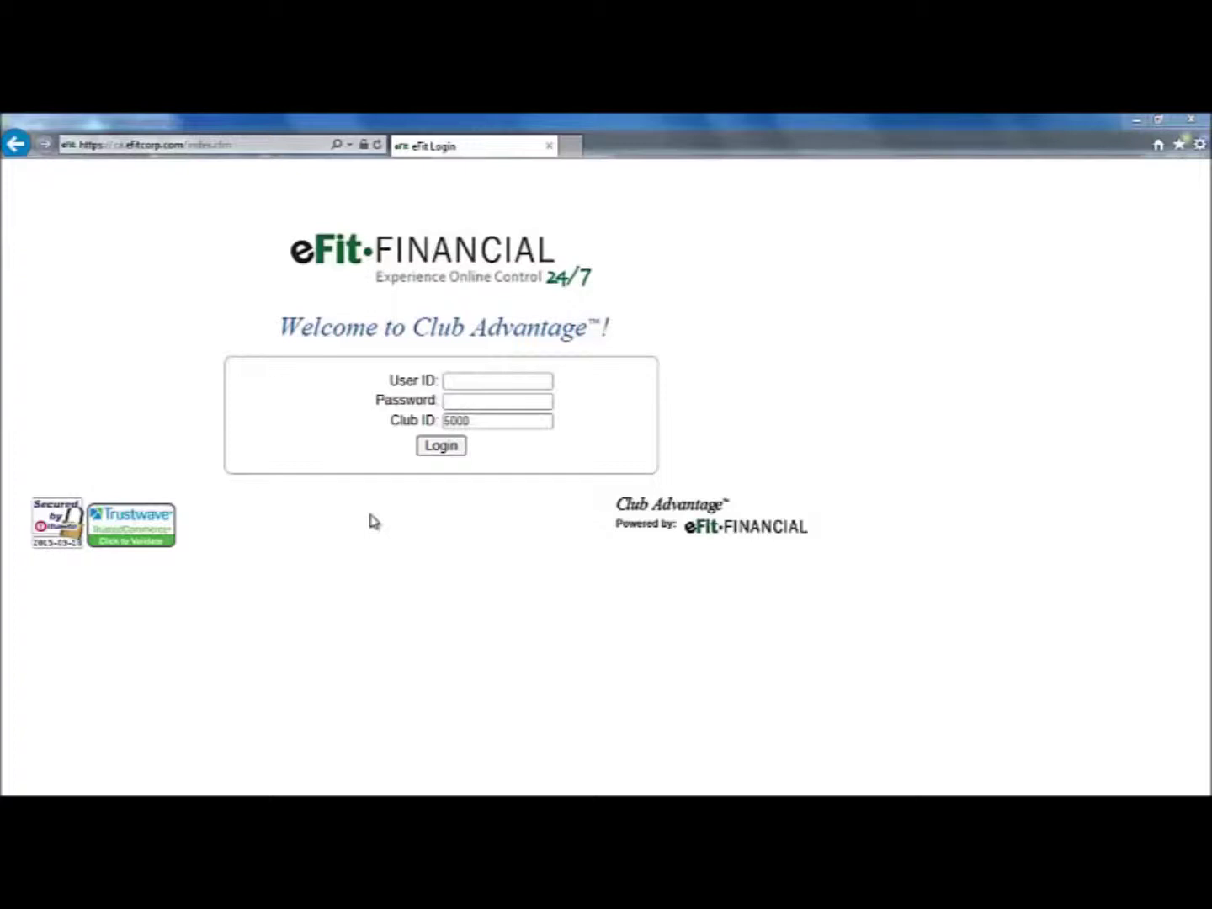
Log in with the club's user ID and password to reach the Home dashboard
{"action": "left_click", "coordinate": [482, 383]}
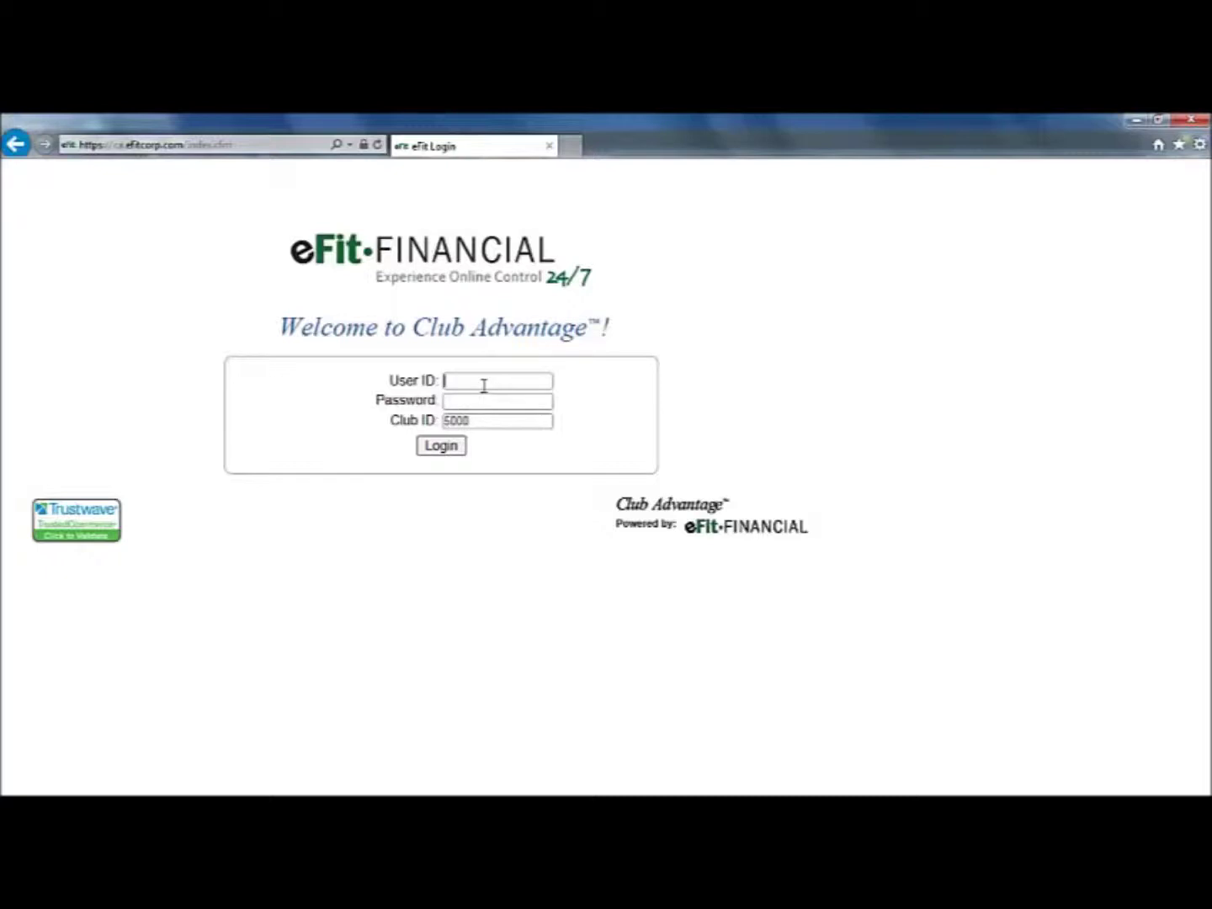
{"action": "type", "text": "demo"}
{"action": "key", "text": "Tab"}
{"action": "type", "text": "demo"}
{"action": "left_click", "coordinate": [453, 446]}
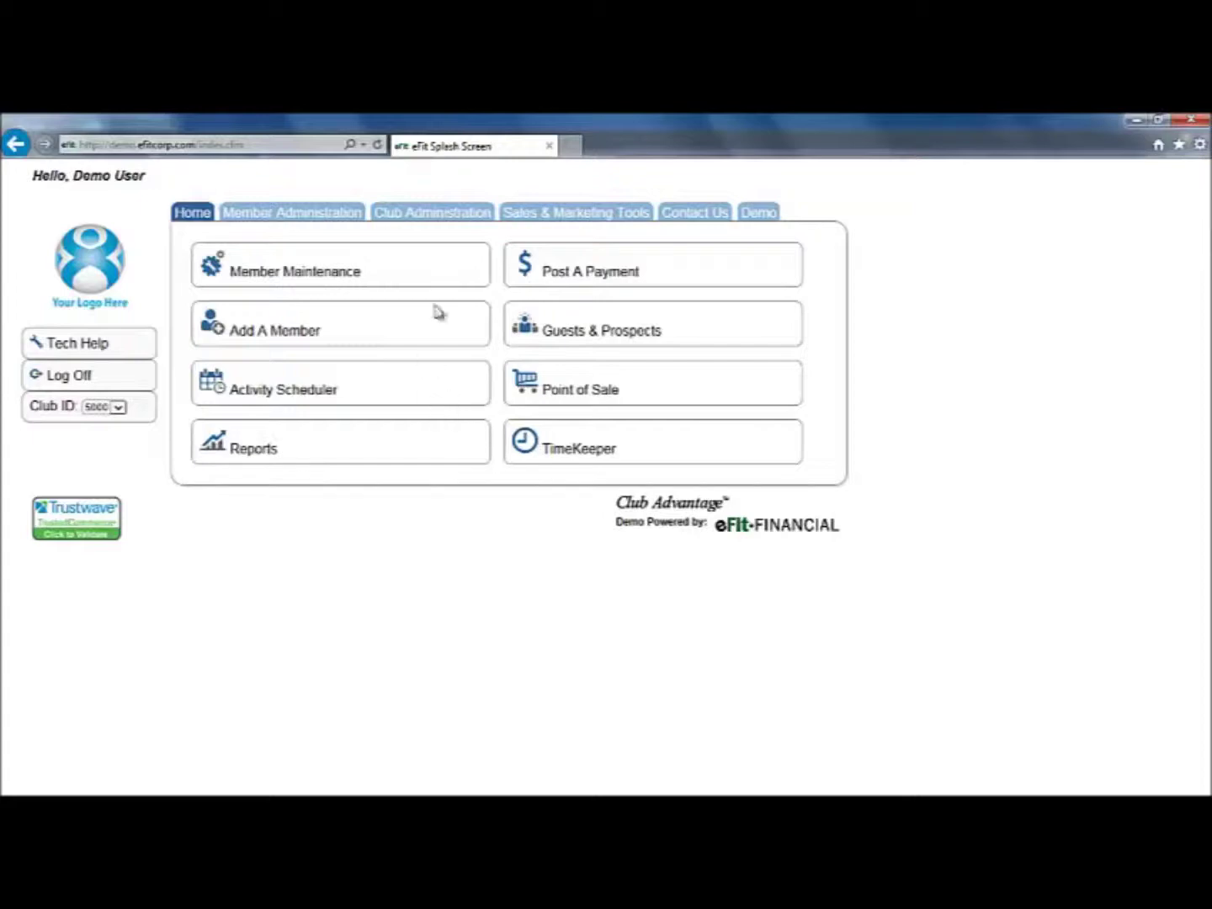
From Club Administration, launch Manage Contract Templates to get a blank New Template form
{"action": "left_click", "coordinate": [433, 217]}
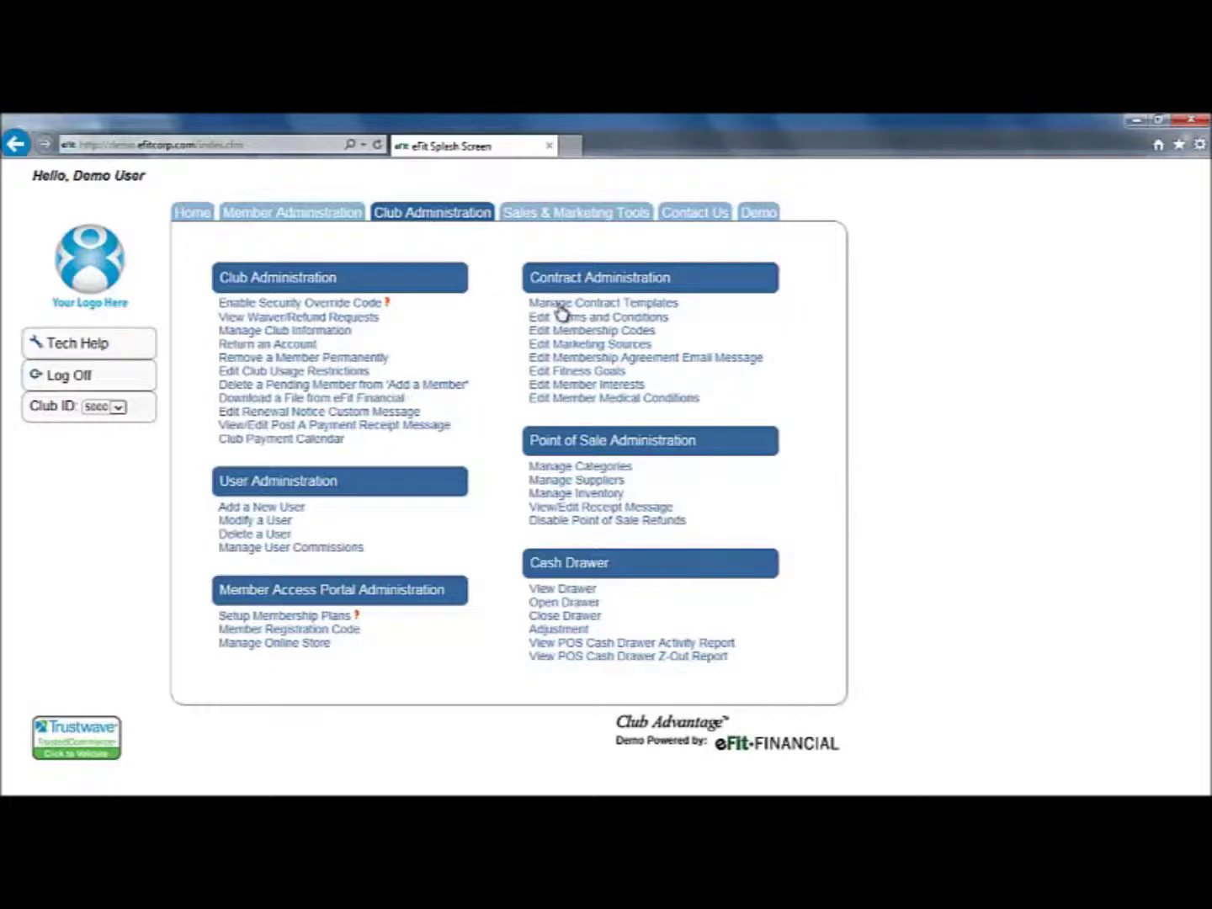
{"action": "left_click", "coordinate": [644, 303]}
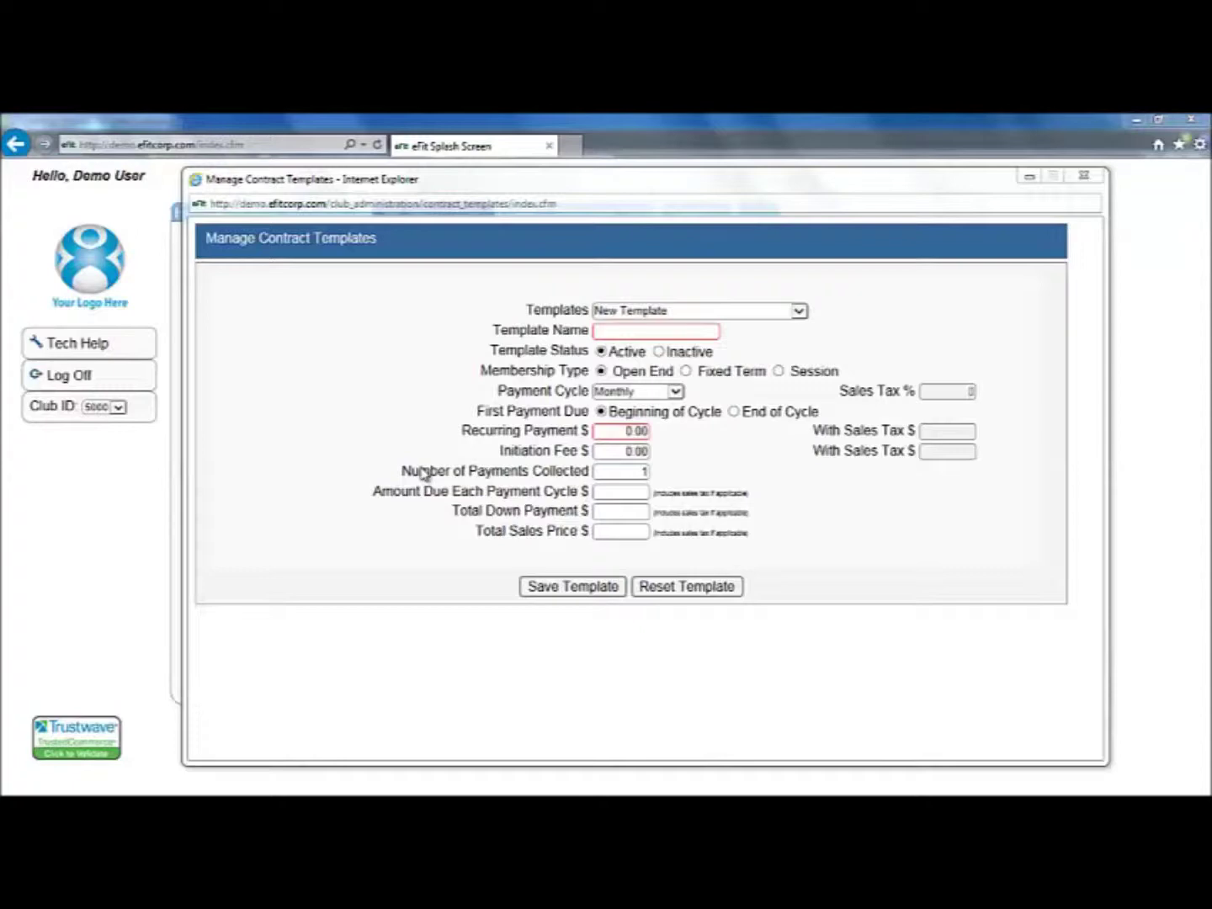
Name the new template 'Individual Year' and set its Membership Type to Fixed Term
{"action": "left_click", "coordinate": [623, 332]}
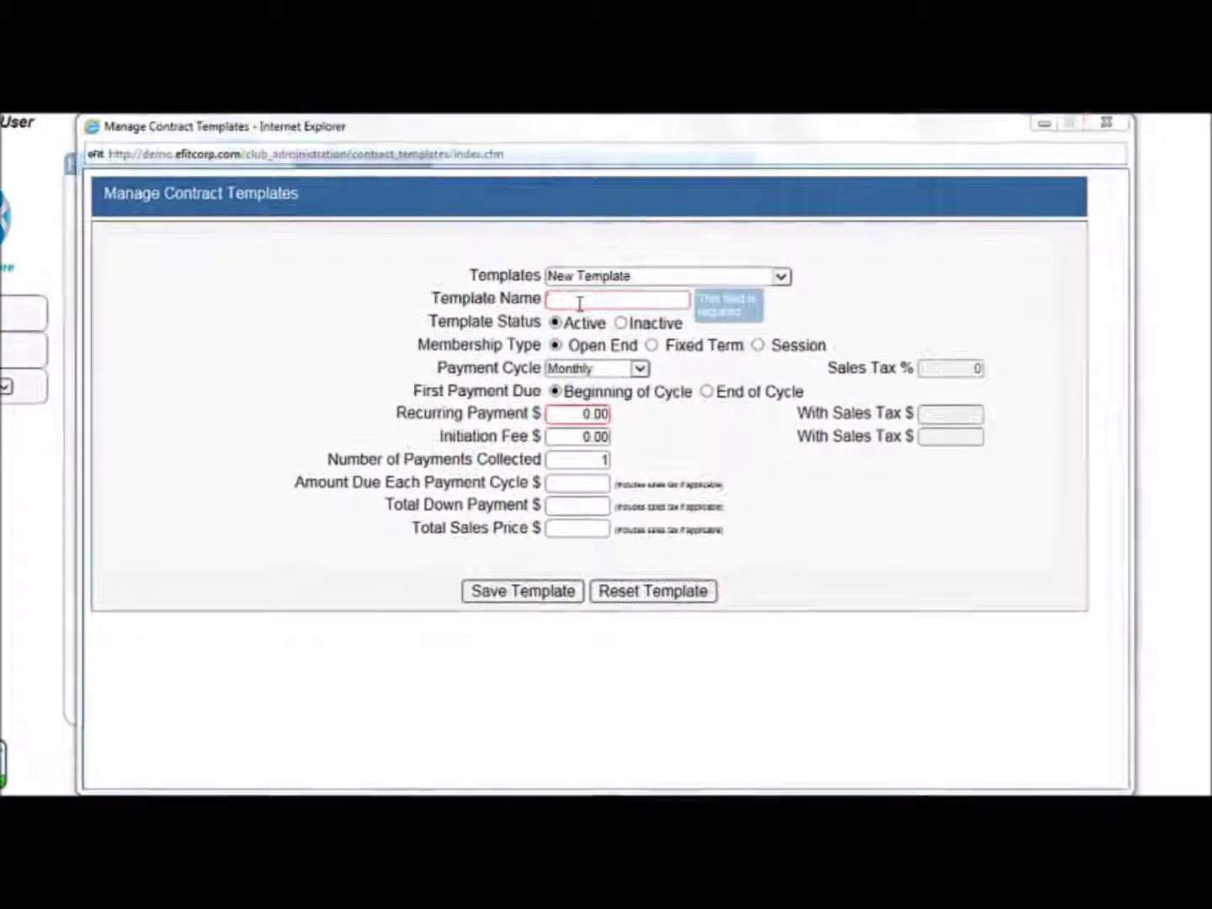
{"action": "left_click", "coordinate": [579, 301]}
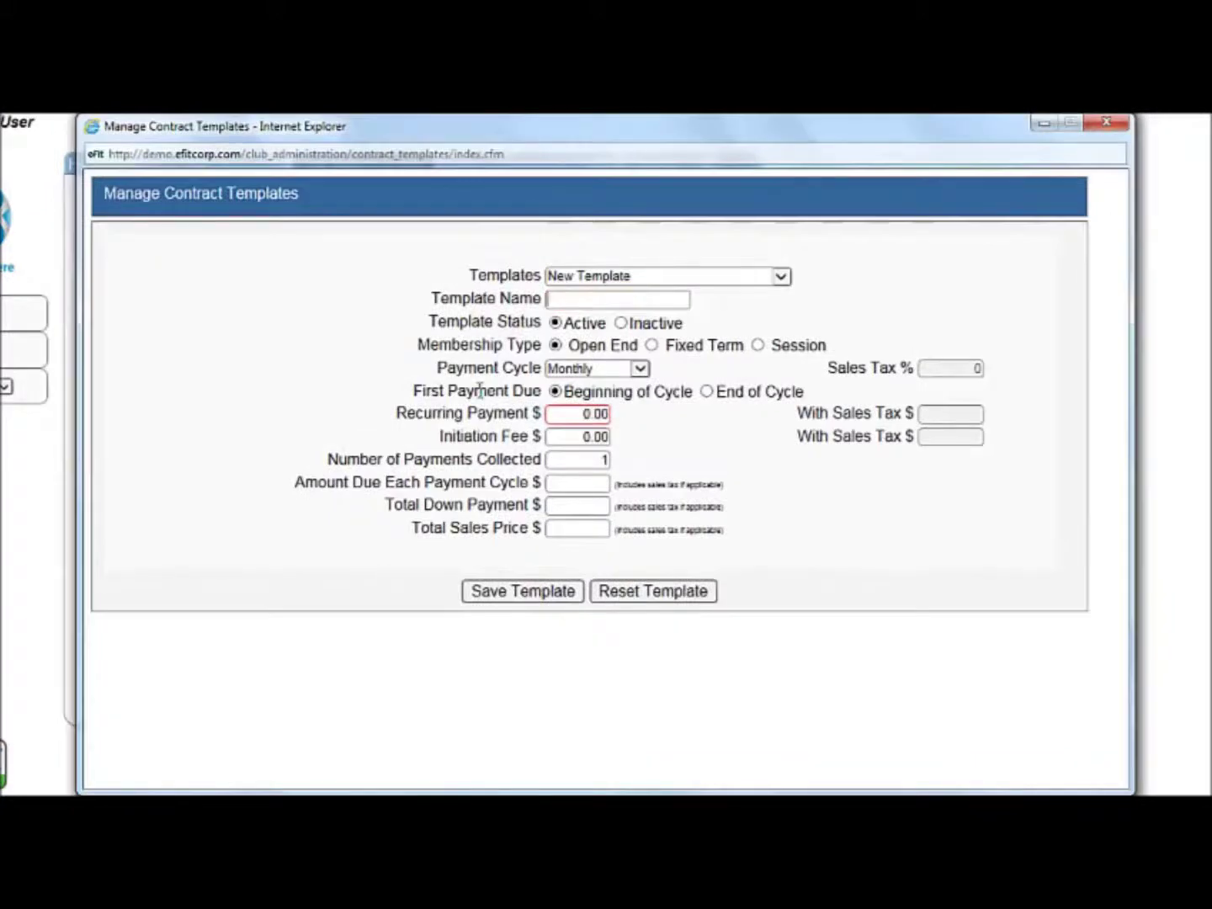
{"action": "type", "text": "Individual"}
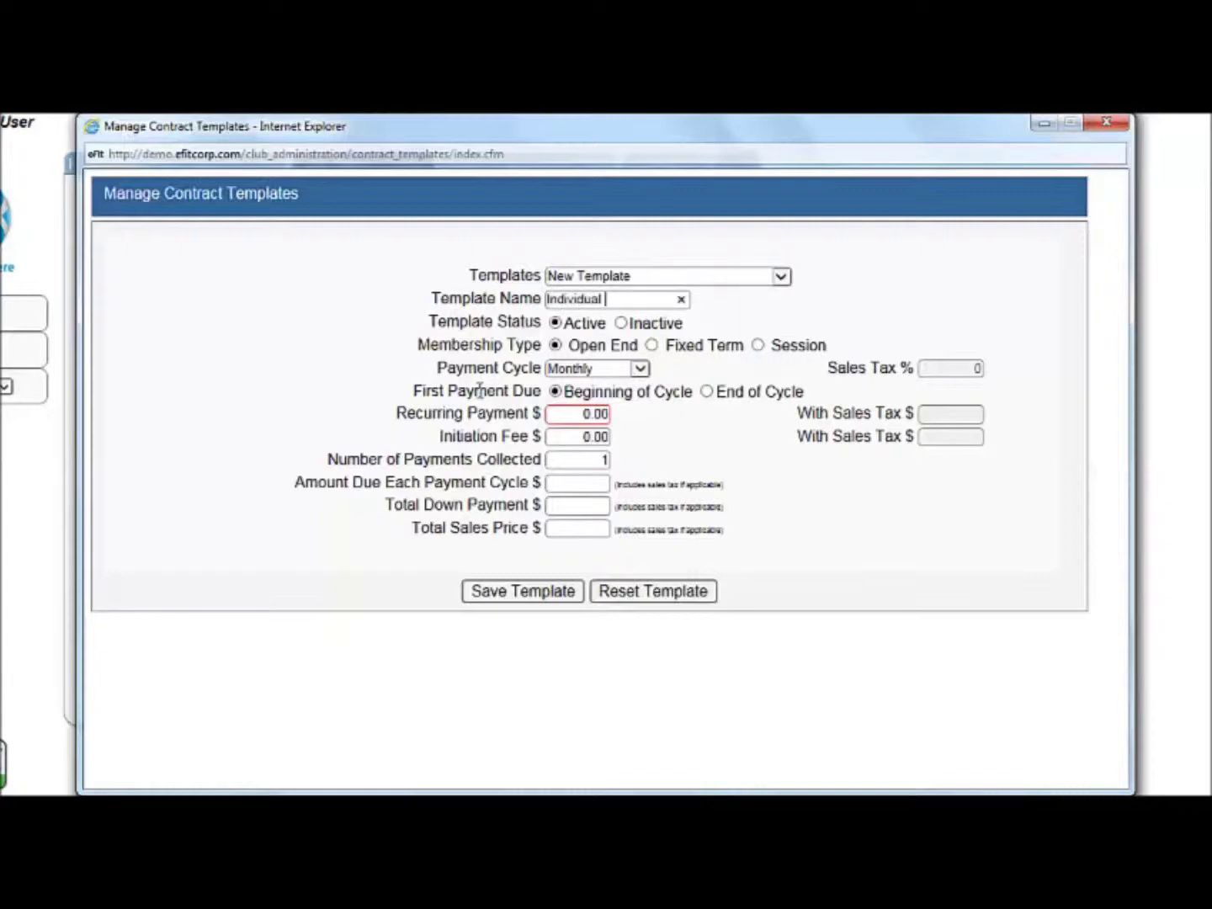
{"action": "type", "text": " Year"}
{"action": "left_click", "coordinate": [651, 346]}
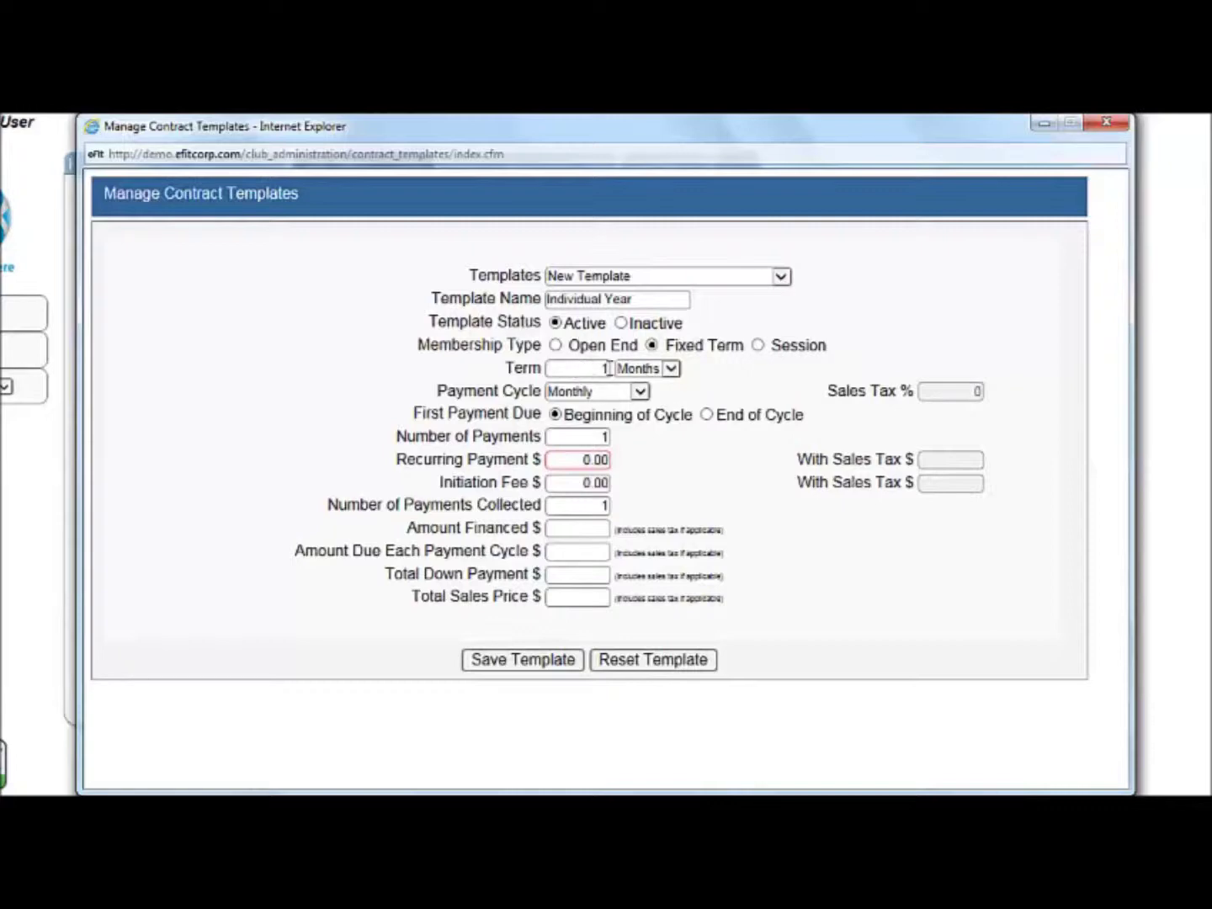
Set the Individual Year term to 12 Months
{"action": "left_click", "coordinate": [652, 372]}
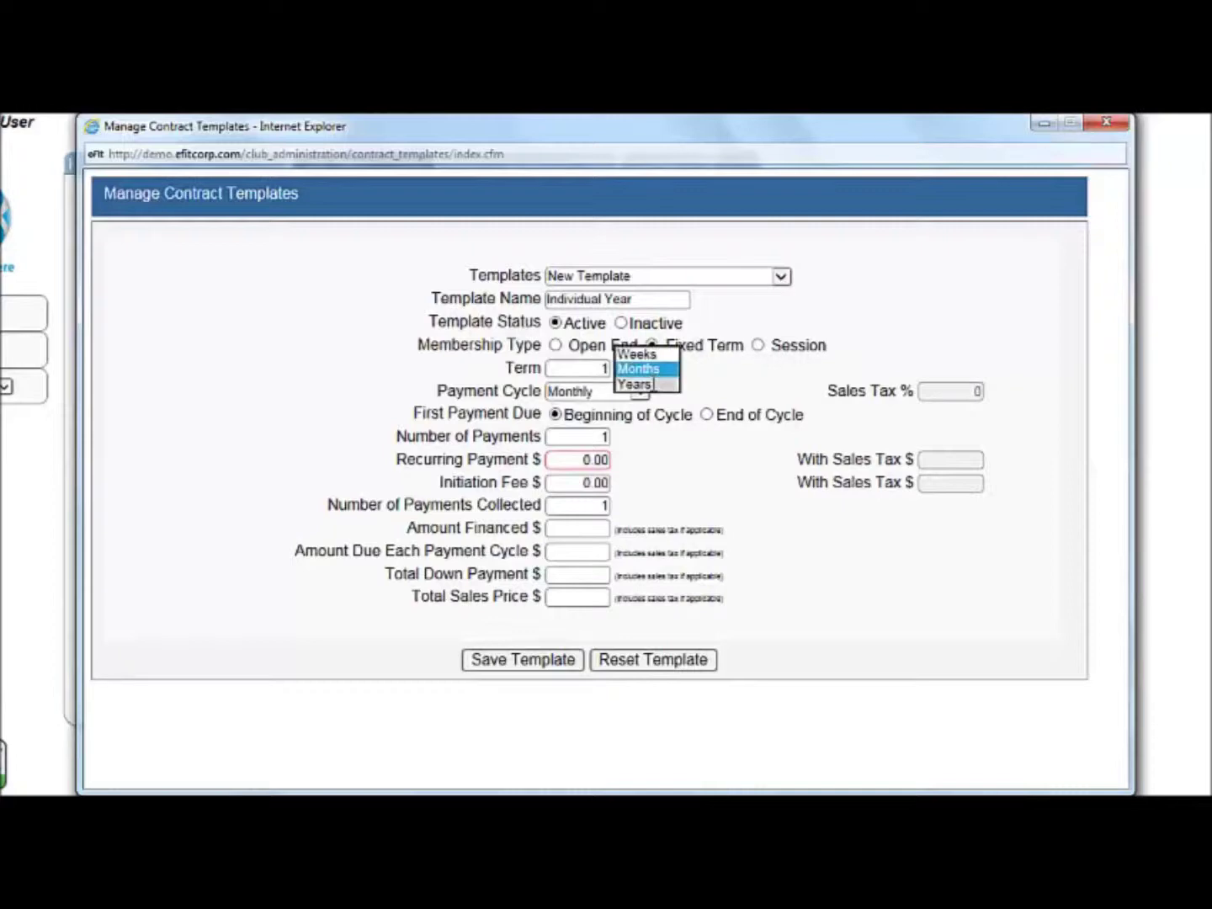
{"action": "left_click", "coordinate": [652, 383]}
{"action": "left_click", "coordinate": [592, 368]}
{"action": "key", "text": "BackSpace"}
{"action": "type", "text": "12"}
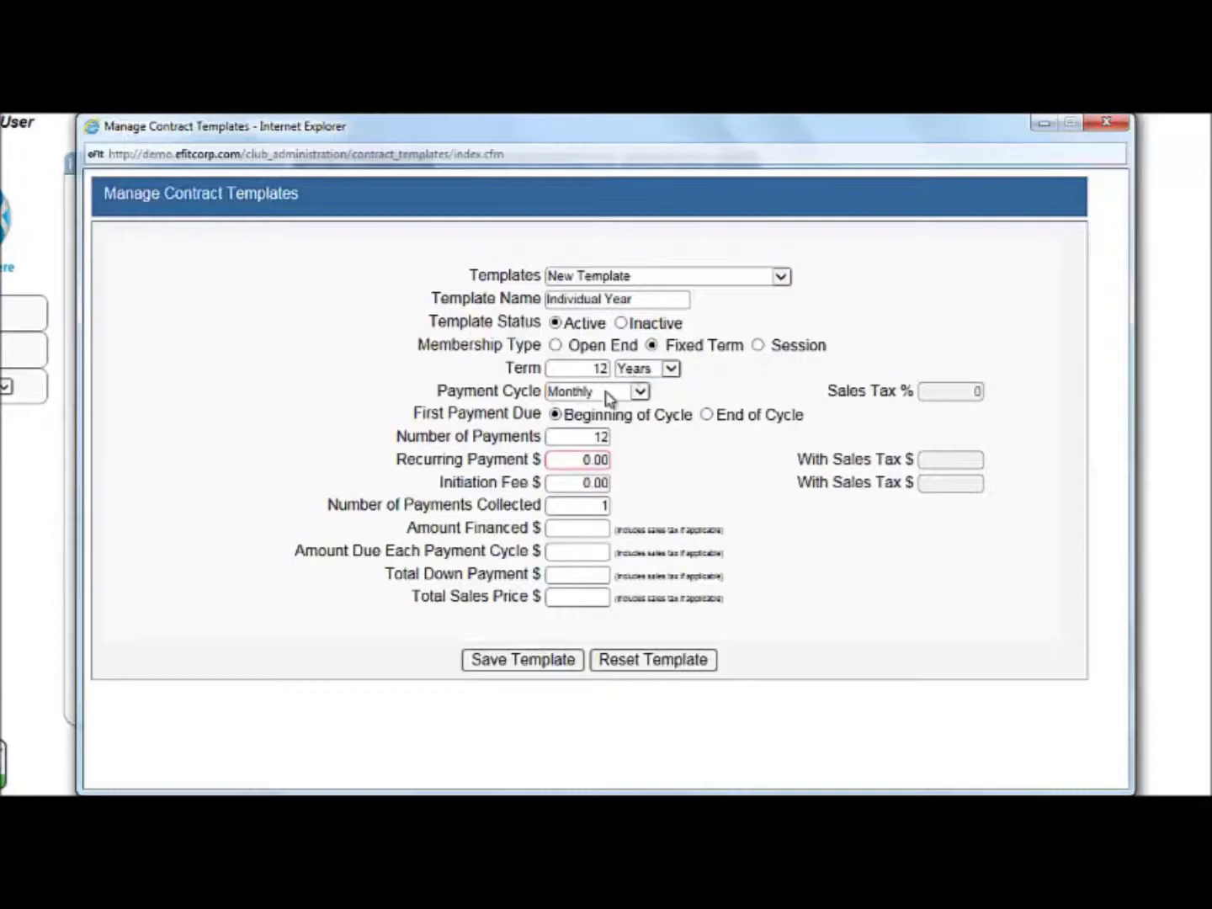
{"action": "left_click", "coordinate": [661, 370]}
{"action": "left_click", "coordinate": [644, 353]}
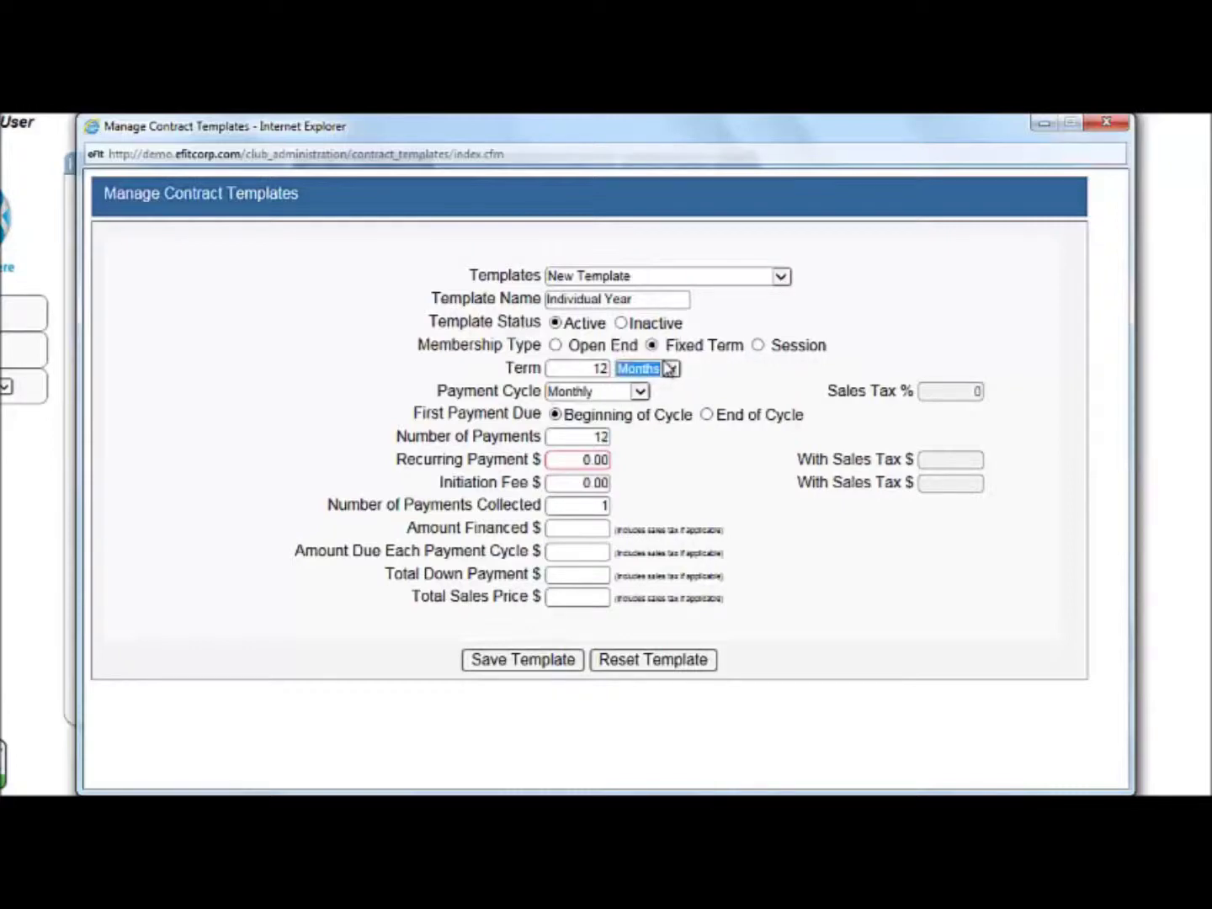
{"action": "left_click", "coordinate": [397, 372]}
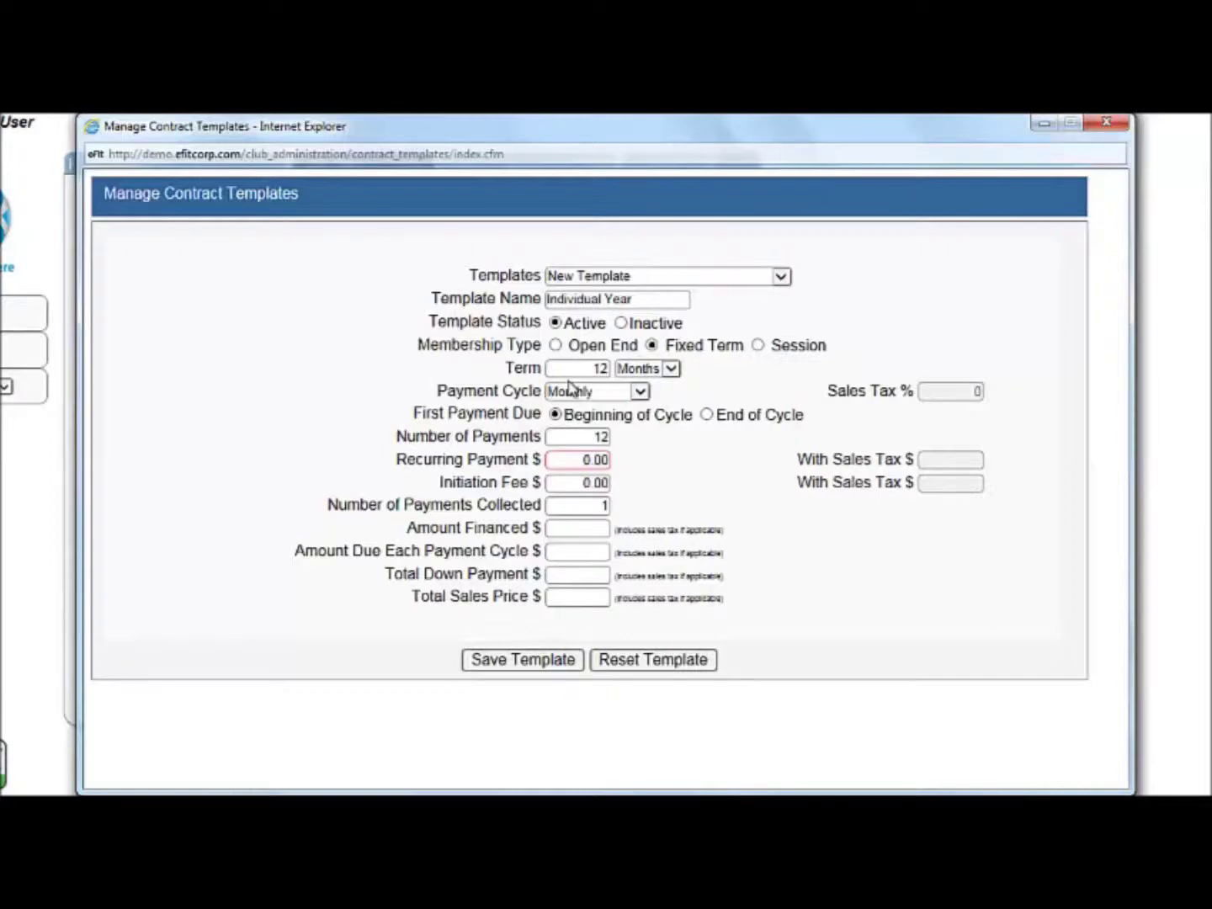
Try billing annually with a single payment and recalculate the totals
{"action": "left_click", "coordinate": [586, 398]}
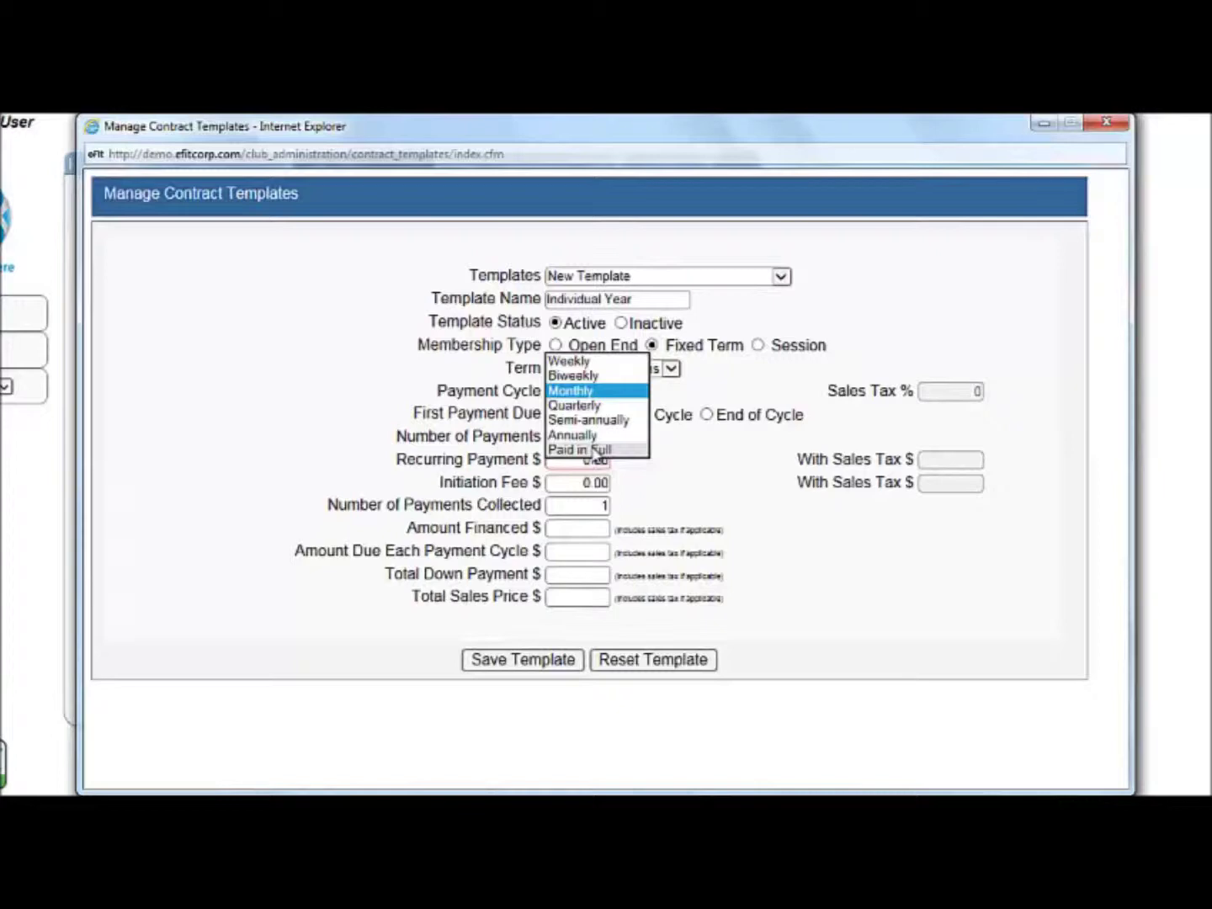
{"action": "left_click", "coordinate": [601, 435]}
{"action": "key", "text": "BackSpace"}
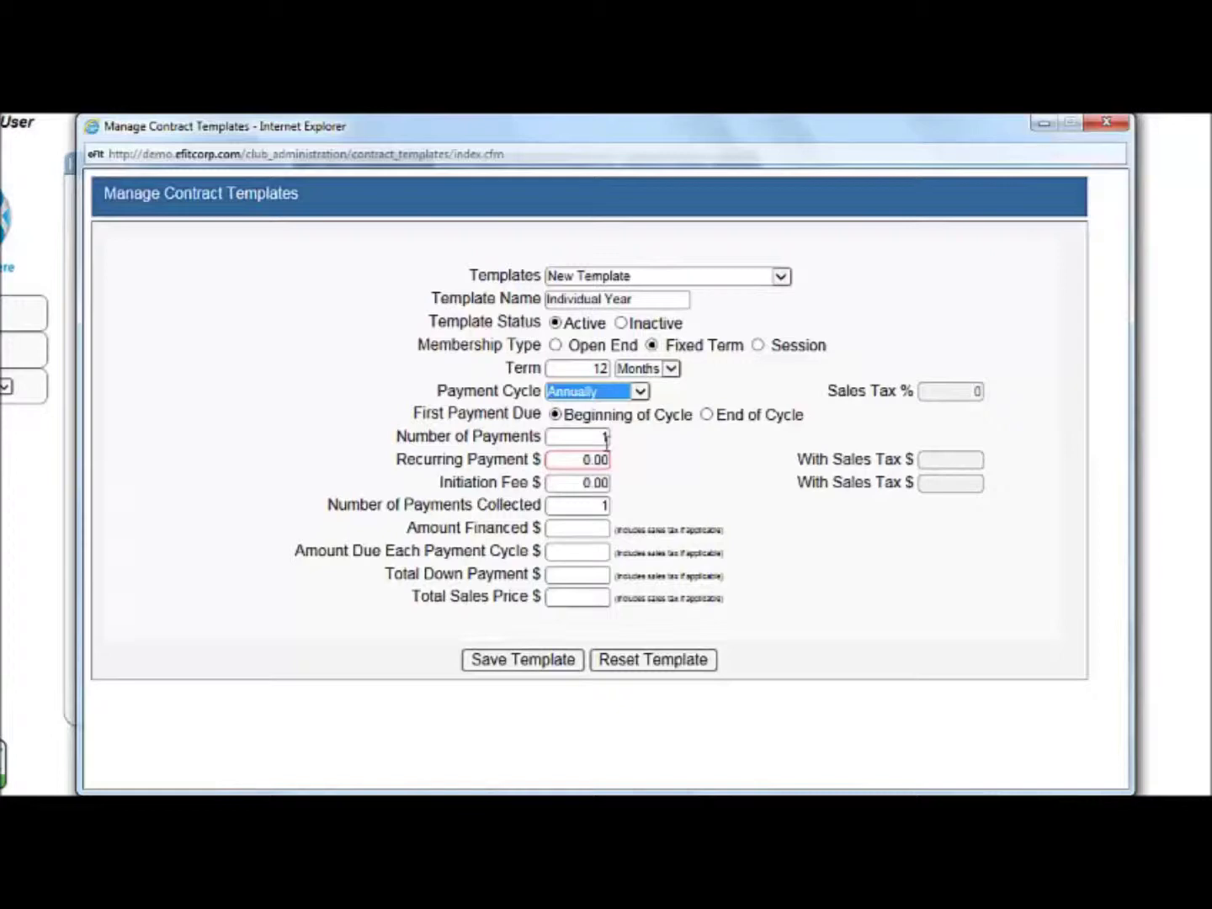
{"action": "left_click", "coordinate": [786, 459]}
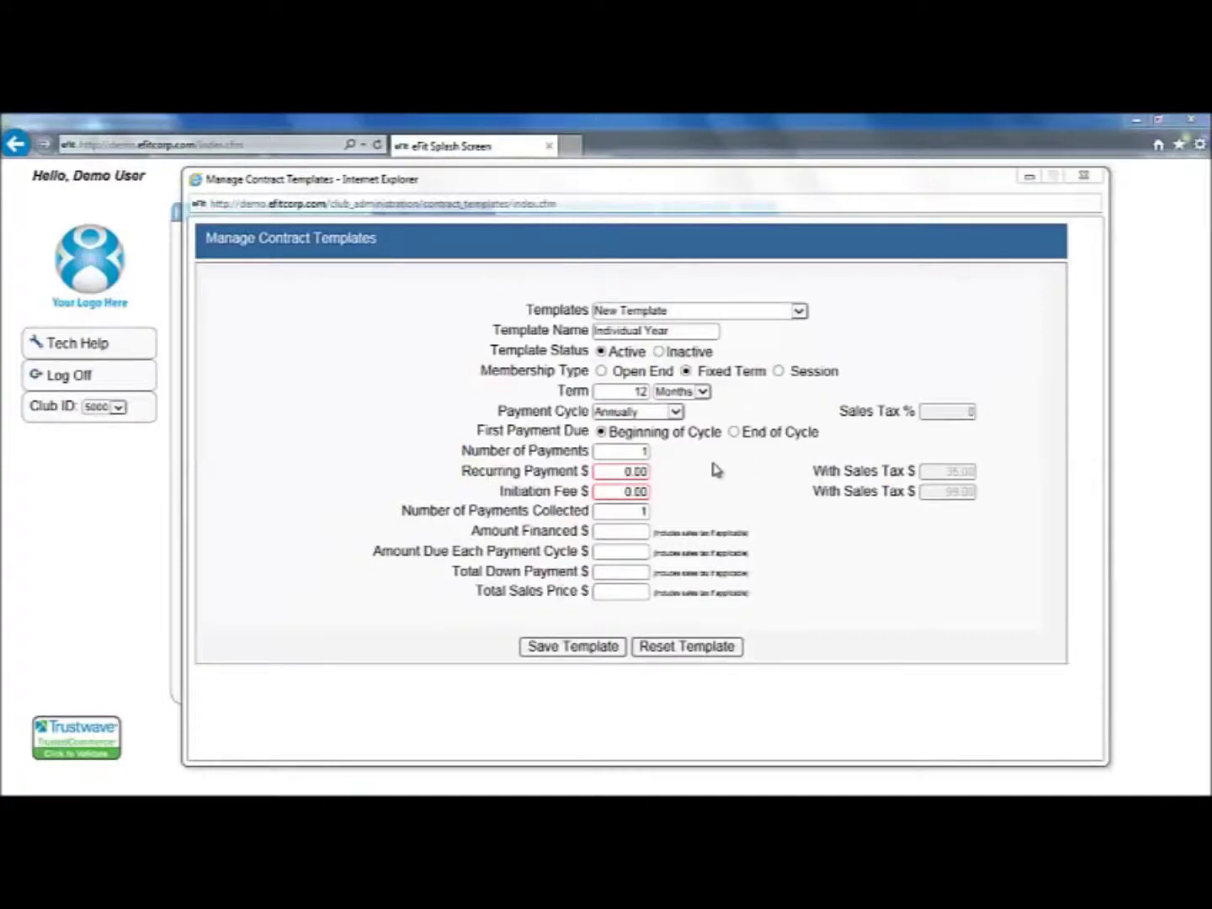
{"action": "left_click", "coordinate": [657, 412]}
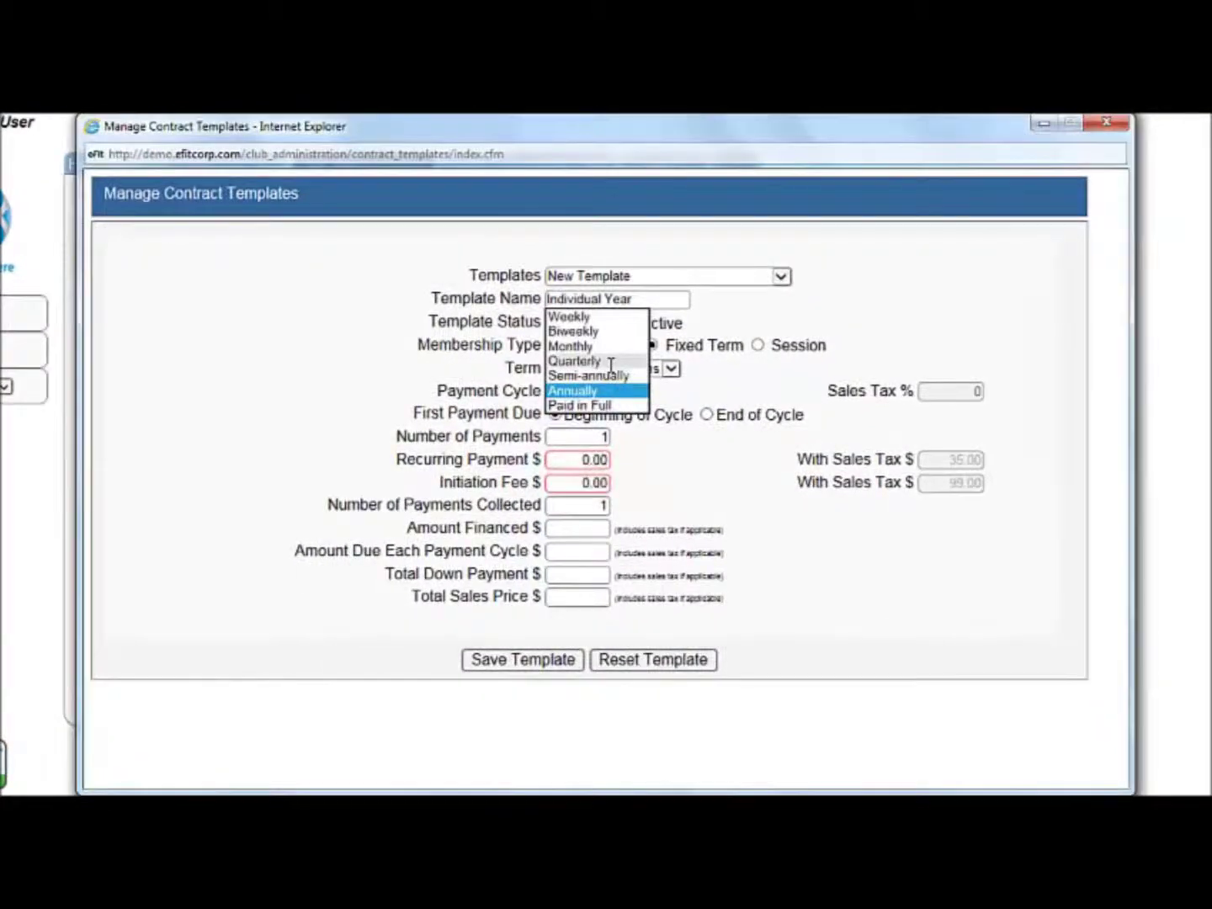
Switch billing back to Monthly with a recurring payment of 35
{"action": "left_click", "coordinate": [615, 347]}
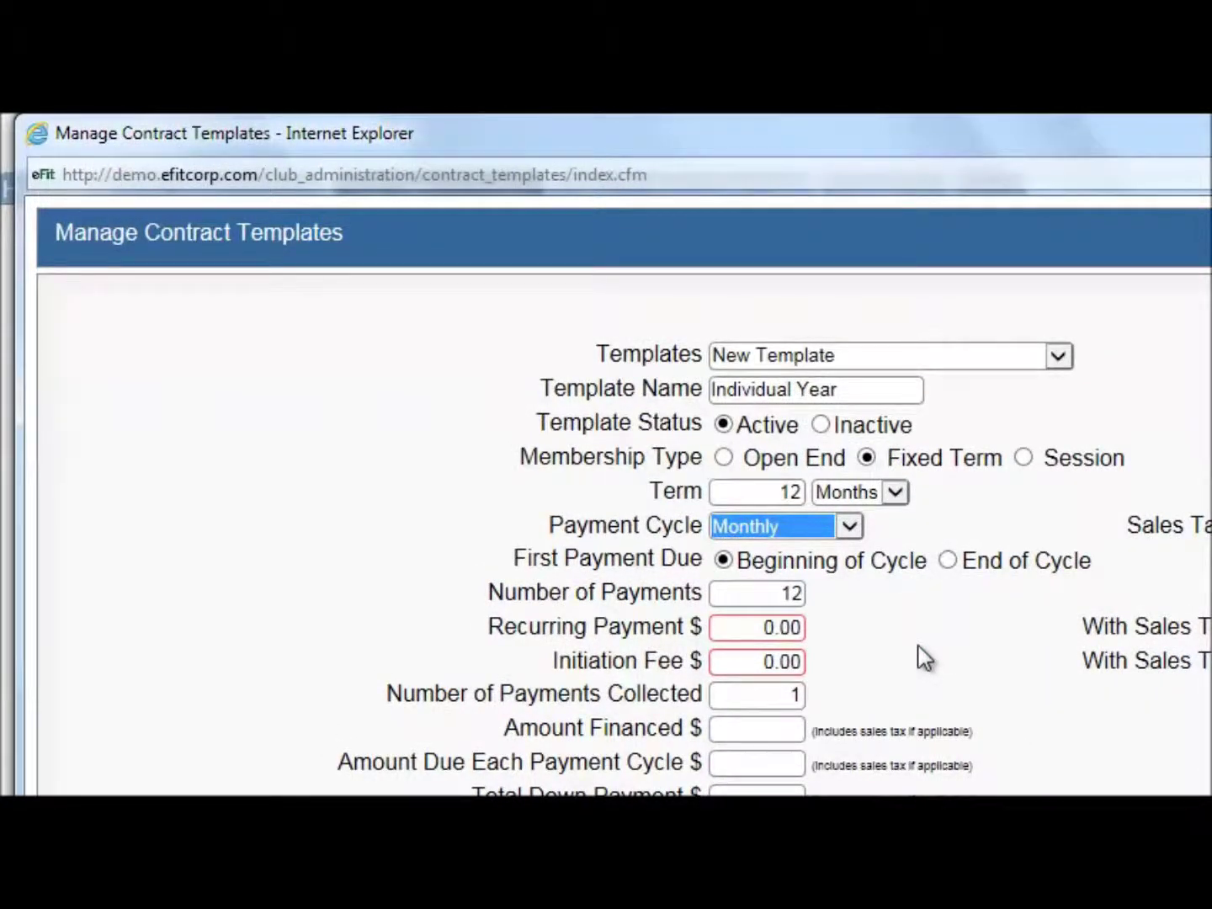
{"action": "left_click", "coordinate": [755, 627]}
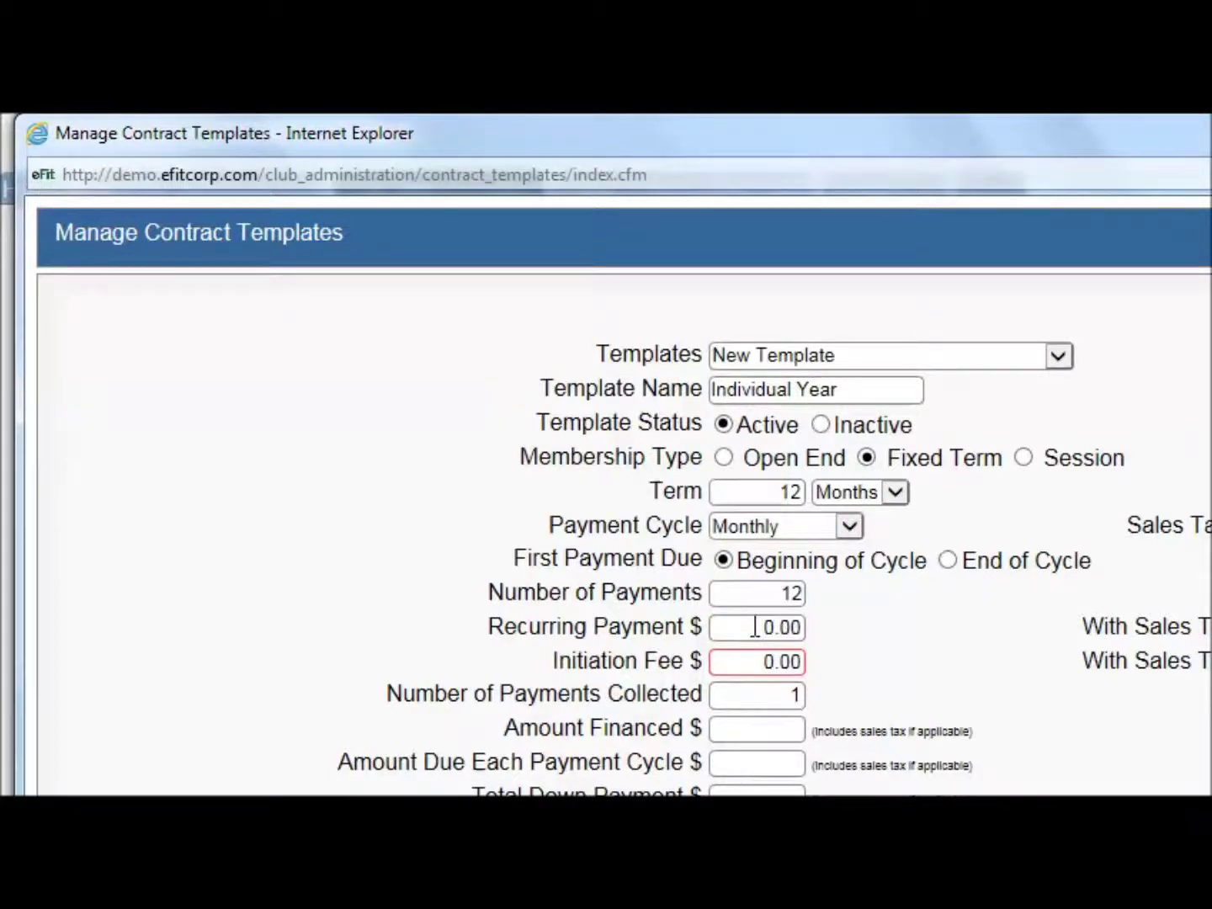
{"action": "left_click_drag", "start_coordinate": [766, 626], "coordinate": [838, 638]}
{"action": "type", "text": "35"}
{"action": "left_click", "coordinate": [881, 613]}
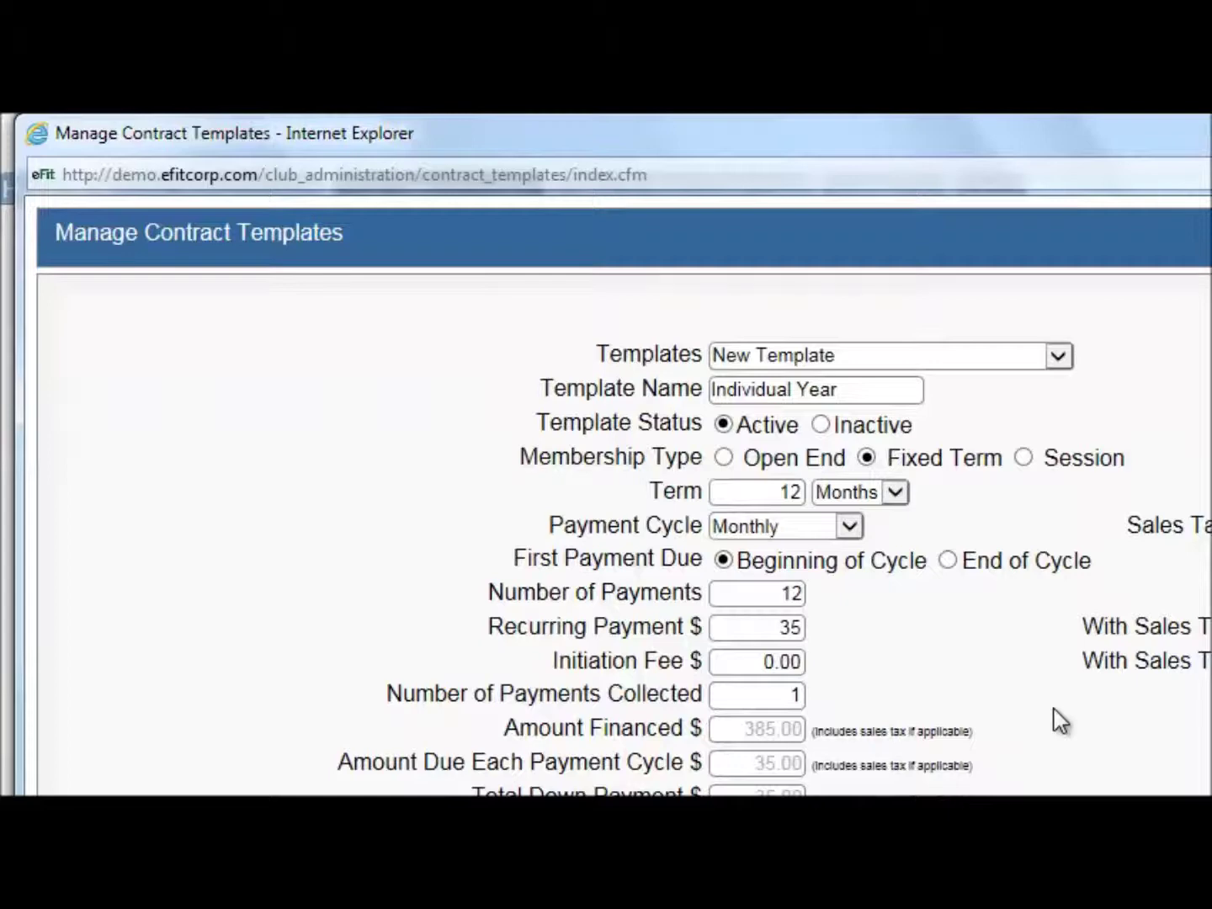
Enter a 15 initiation fee so the total becomes 435
{"action": "left_click", "coordinate": [736, 660]}
{"action": "type", "text": "15"}
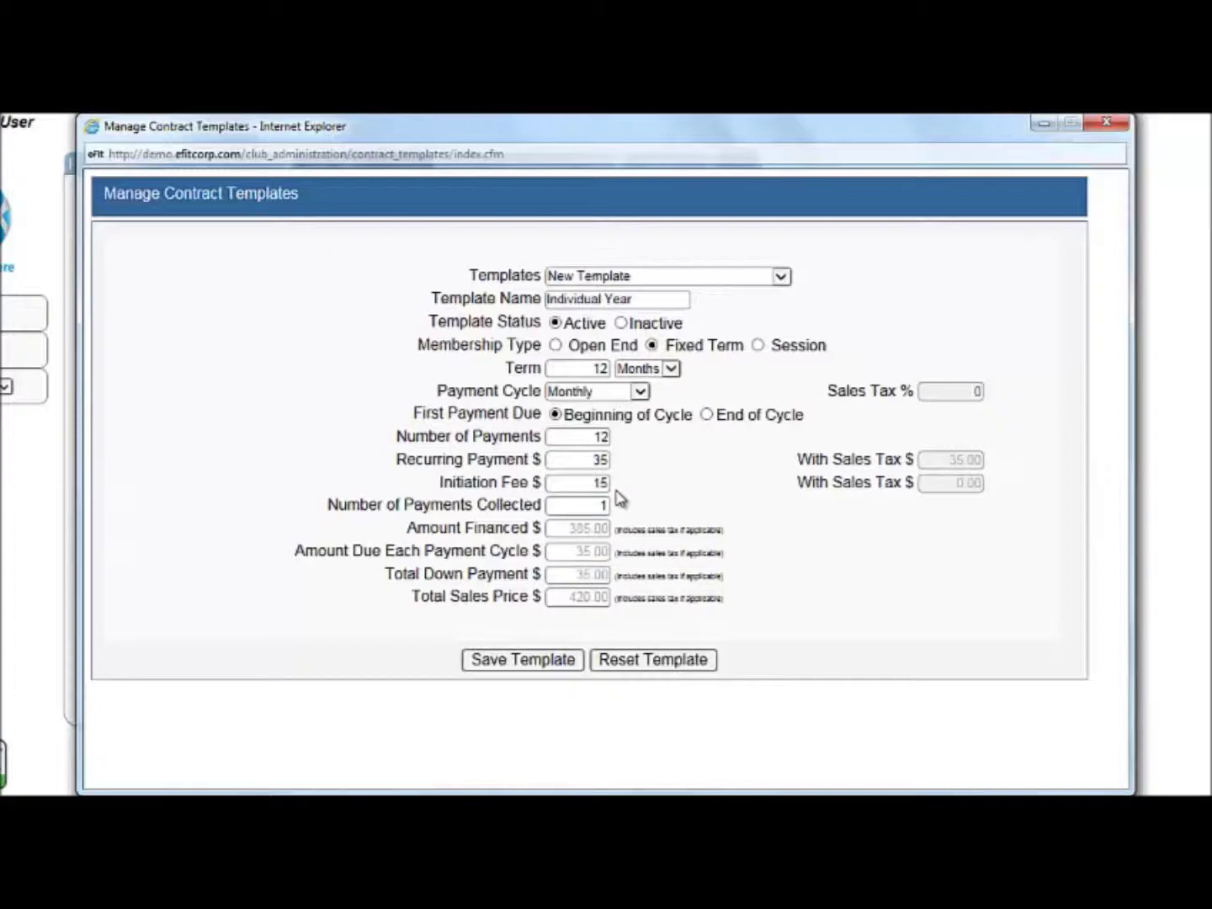
{"action": "left_click", "coordinate": [661, 489]}
Save Individual Year as a template and confirm it appears in the Templates list
{"action": "left_click", "coordinate": [487, 665]}
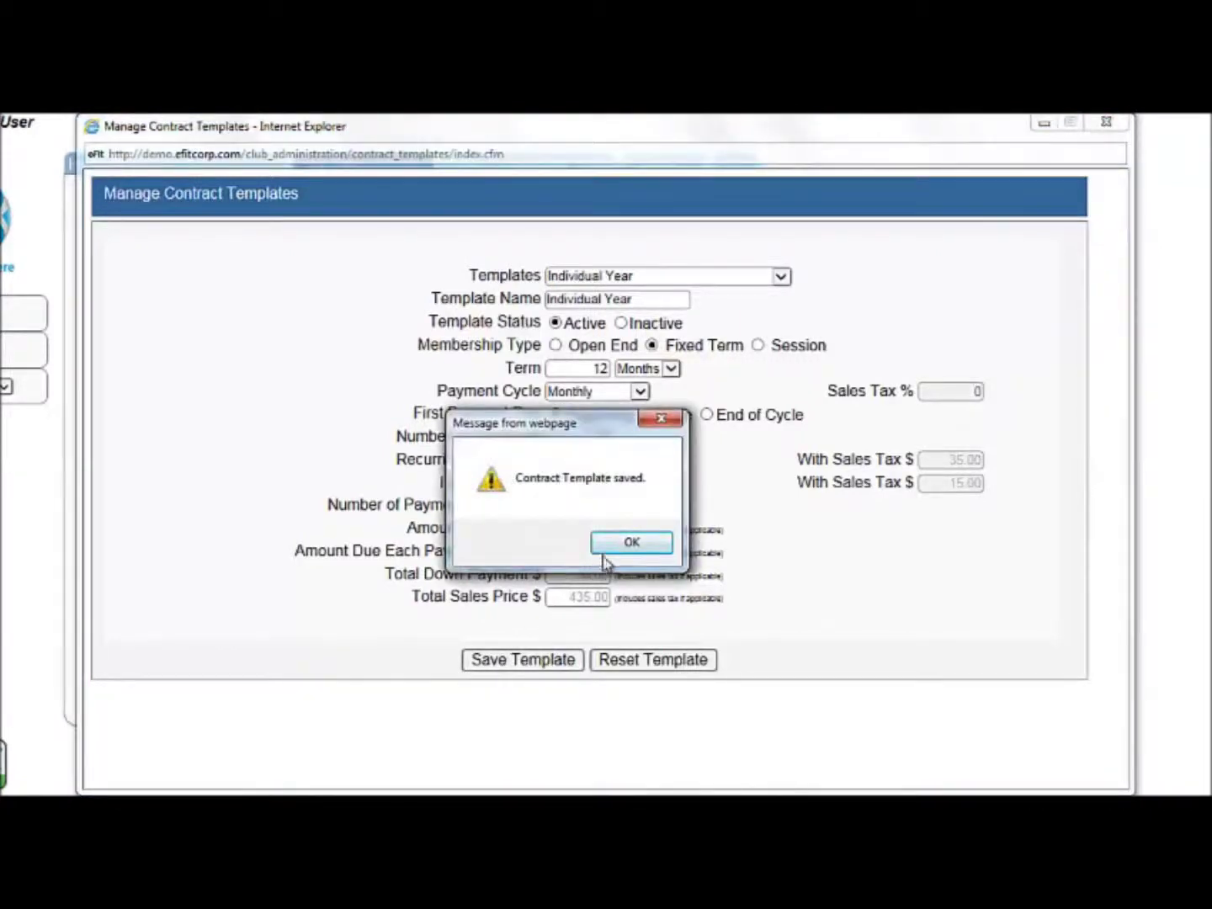
{"action": "left_click", "coordinate": [626, 548]}
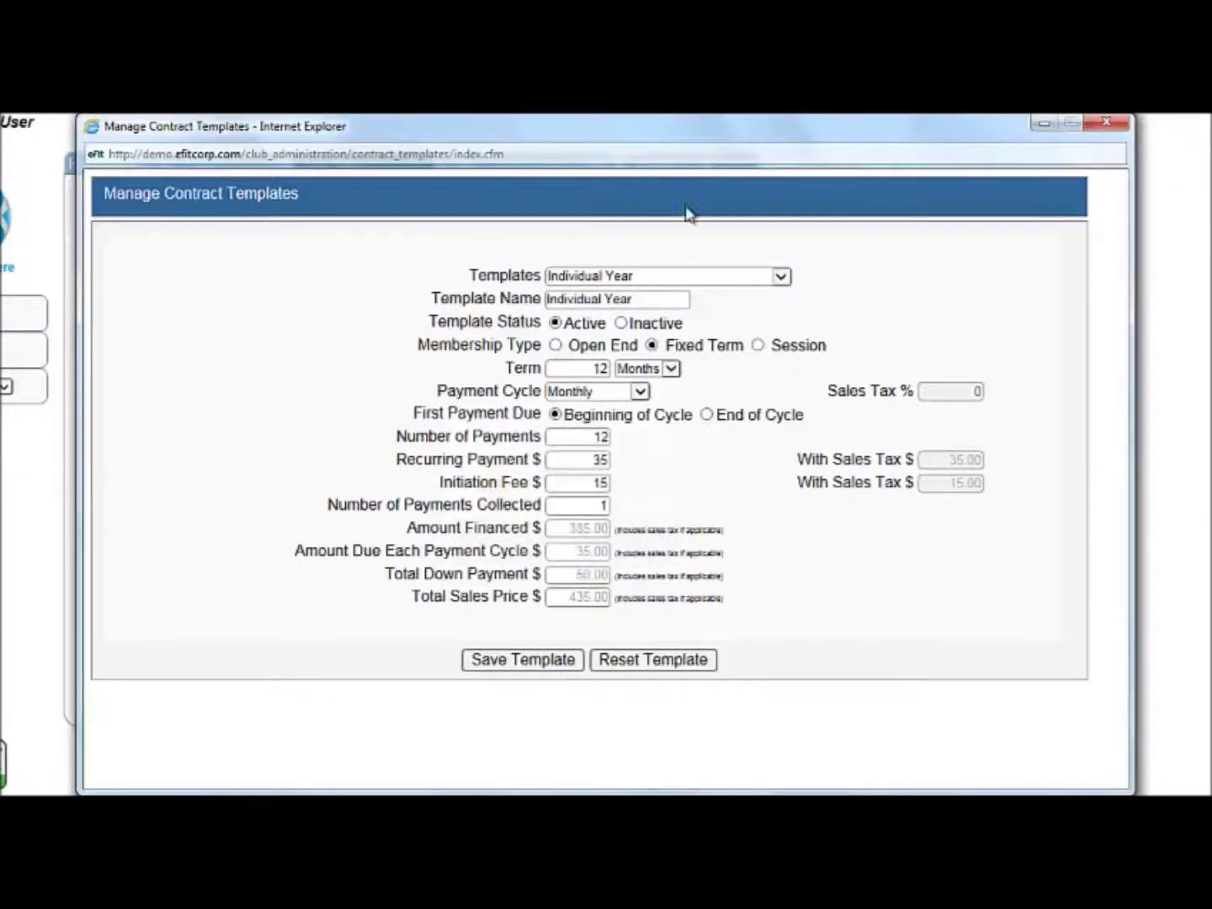
{"action": "left_click", "coordinate": [646, 278]}
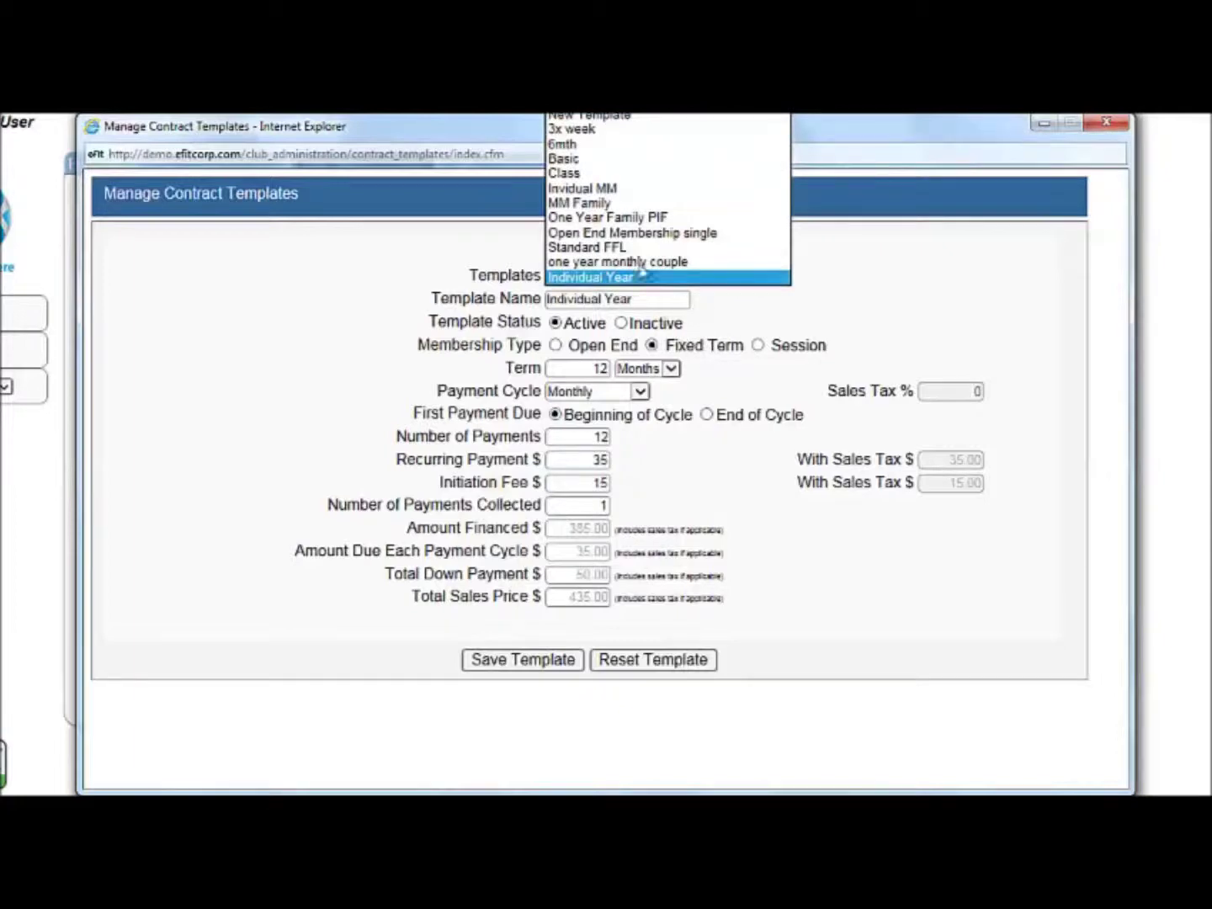
{"action": "left_click", "coordinate": [604, 278]}
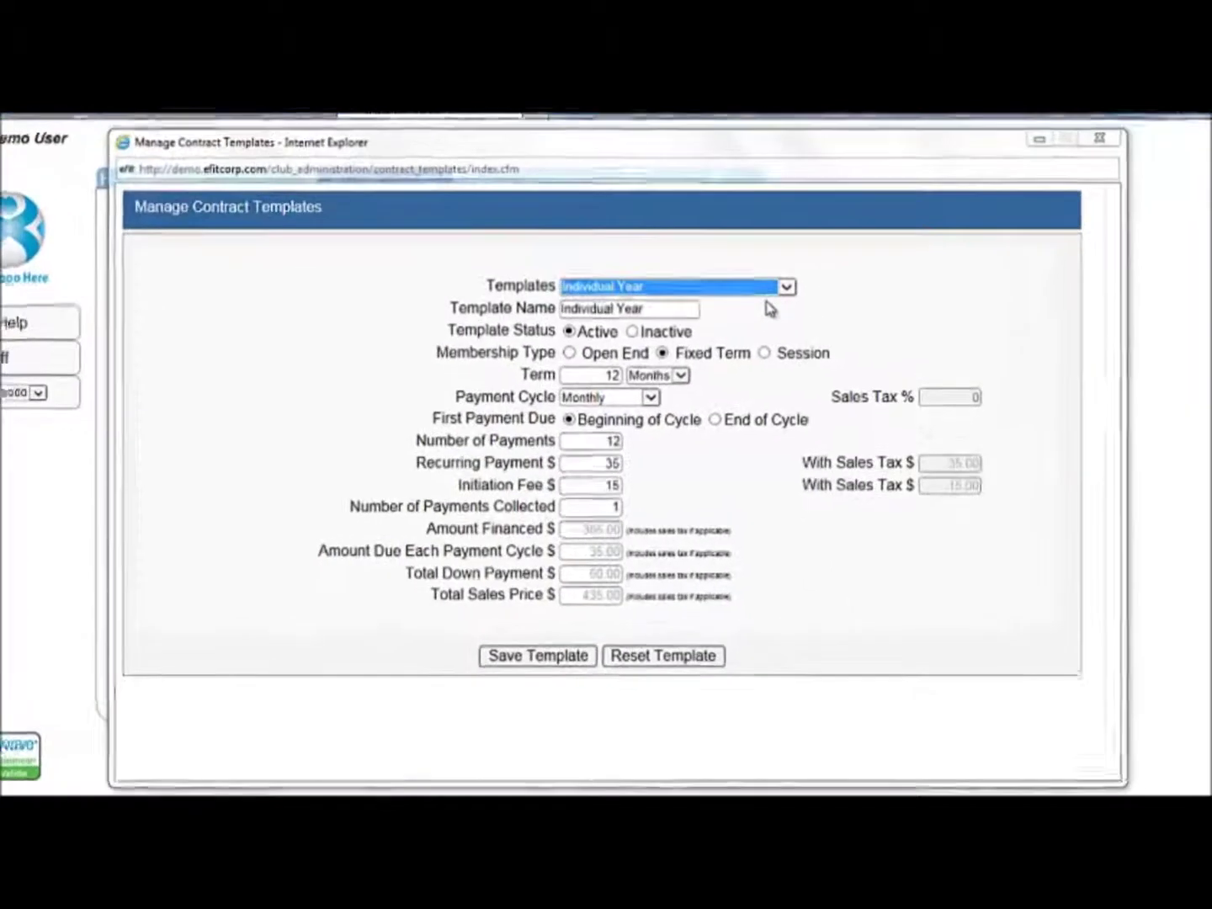
Load the MM Family template and retype its name as 'PIF Family'
{"action": "left_click", "coordinate": [762, 285]}
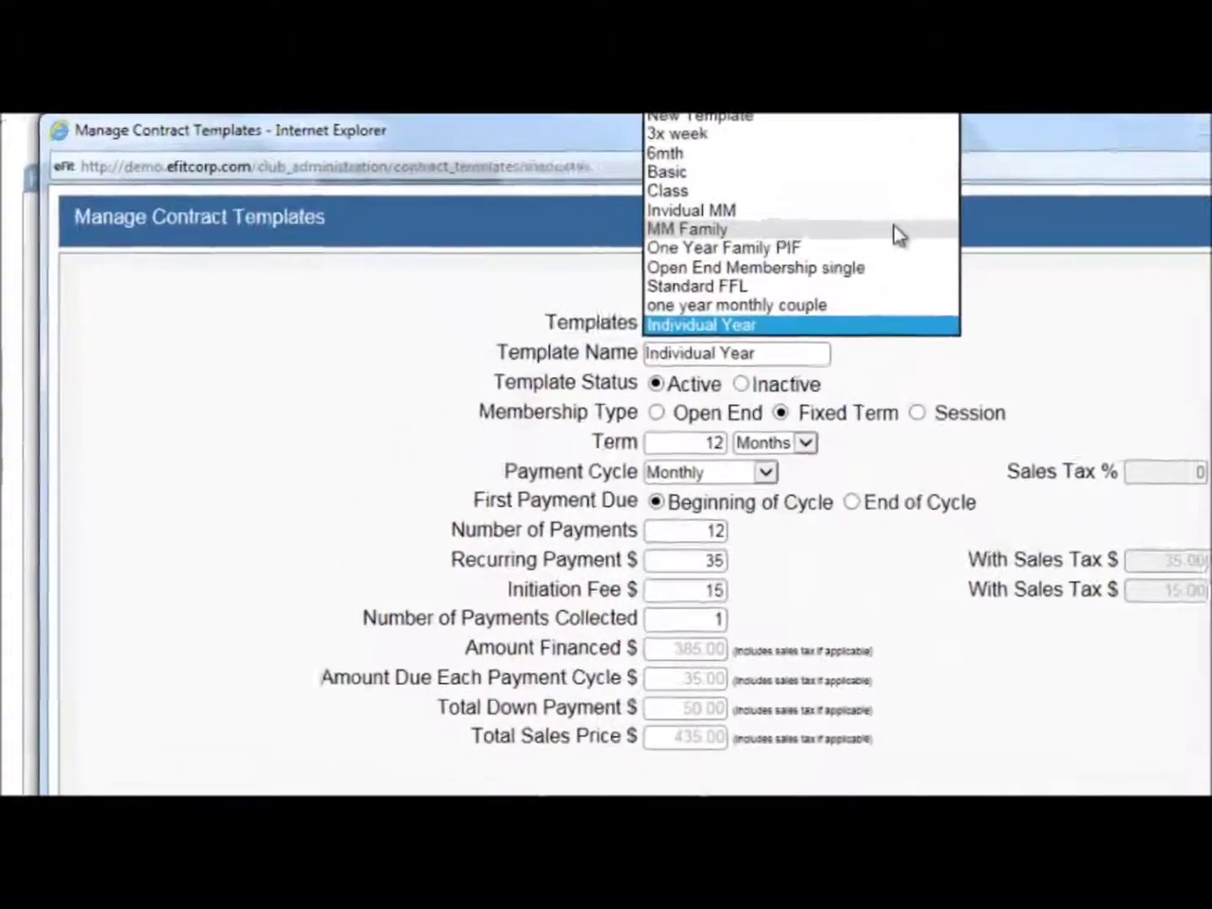
{"action": "left_click", "coordinate": [898, 231]}
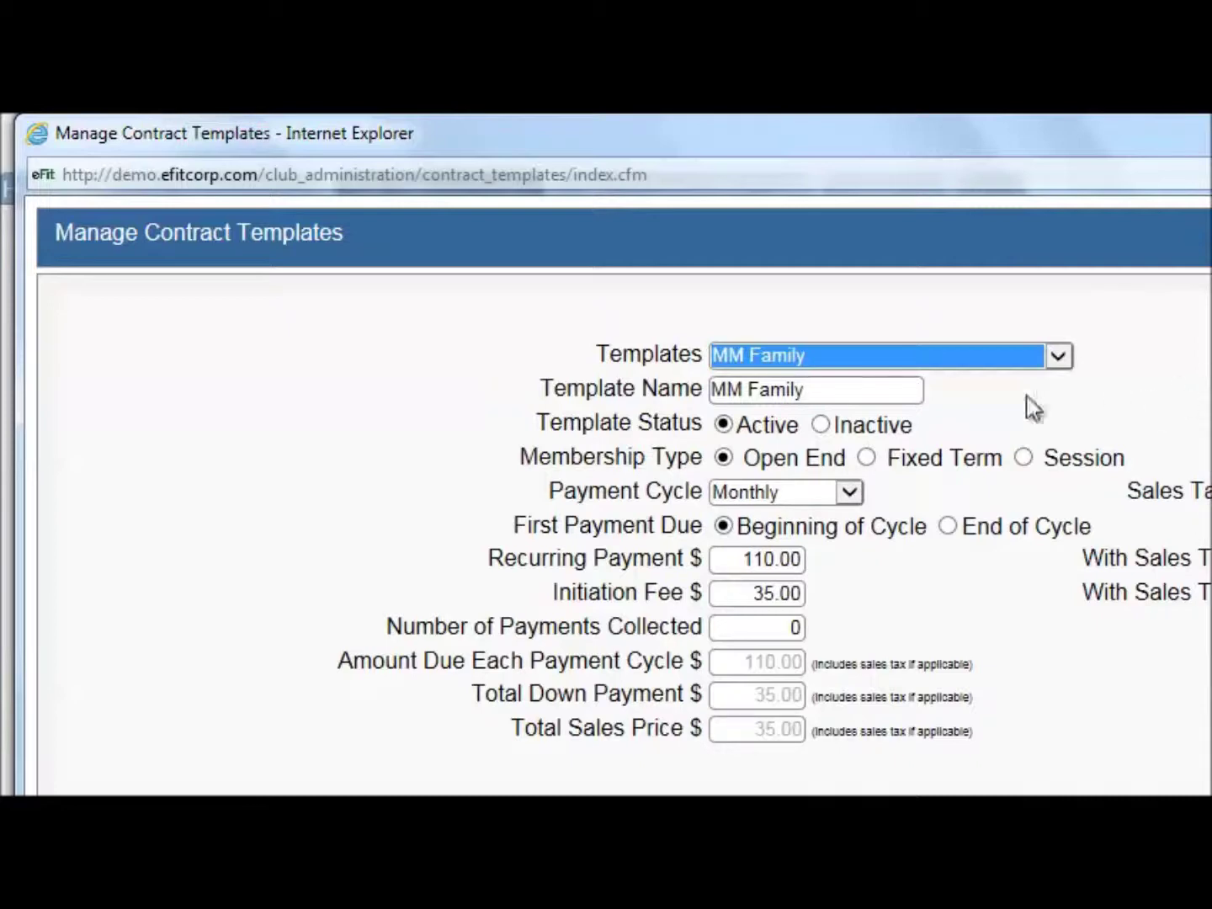
{"action": "left_click_drag", "start_coordinate": [831, 387], "coordinate": [620, 360]}
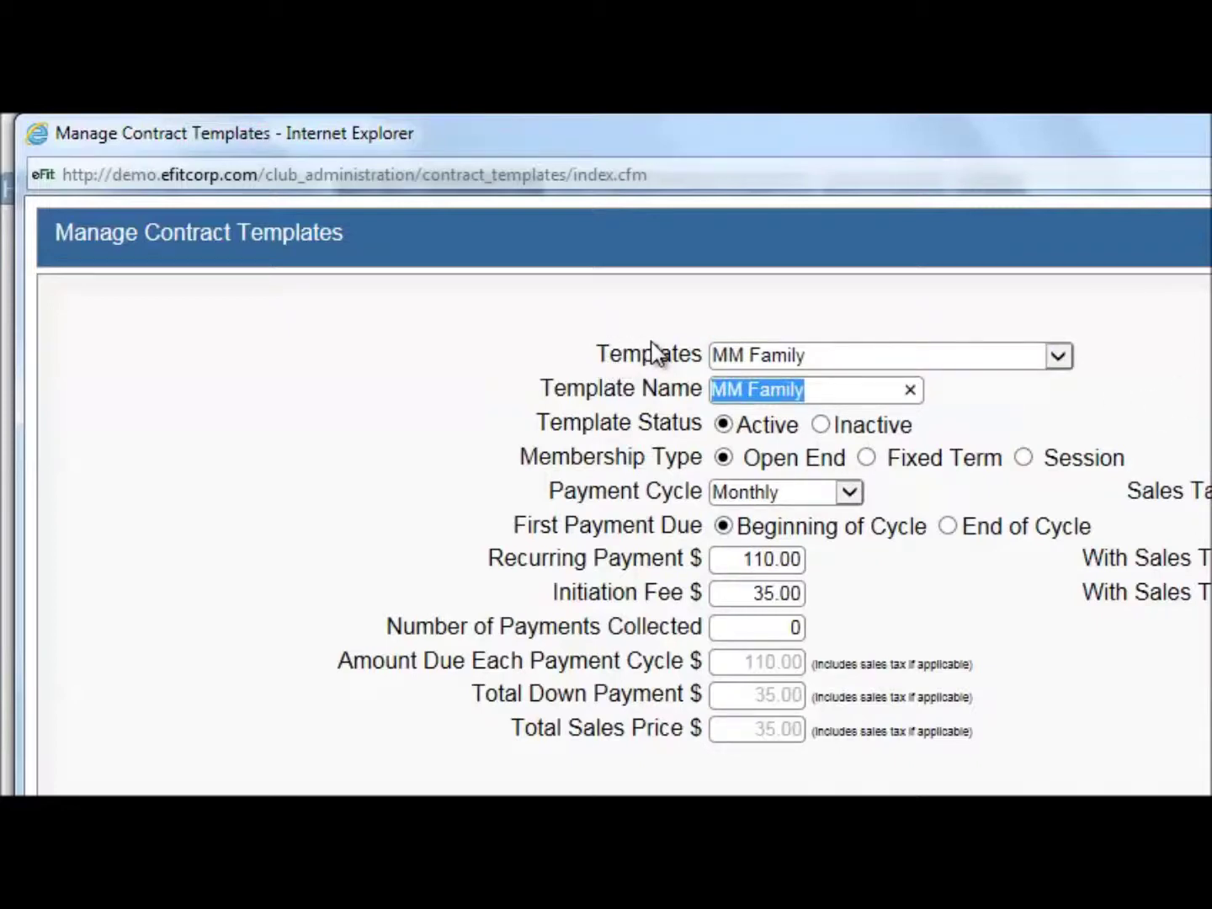
{"action": "type", "text": "PI"}
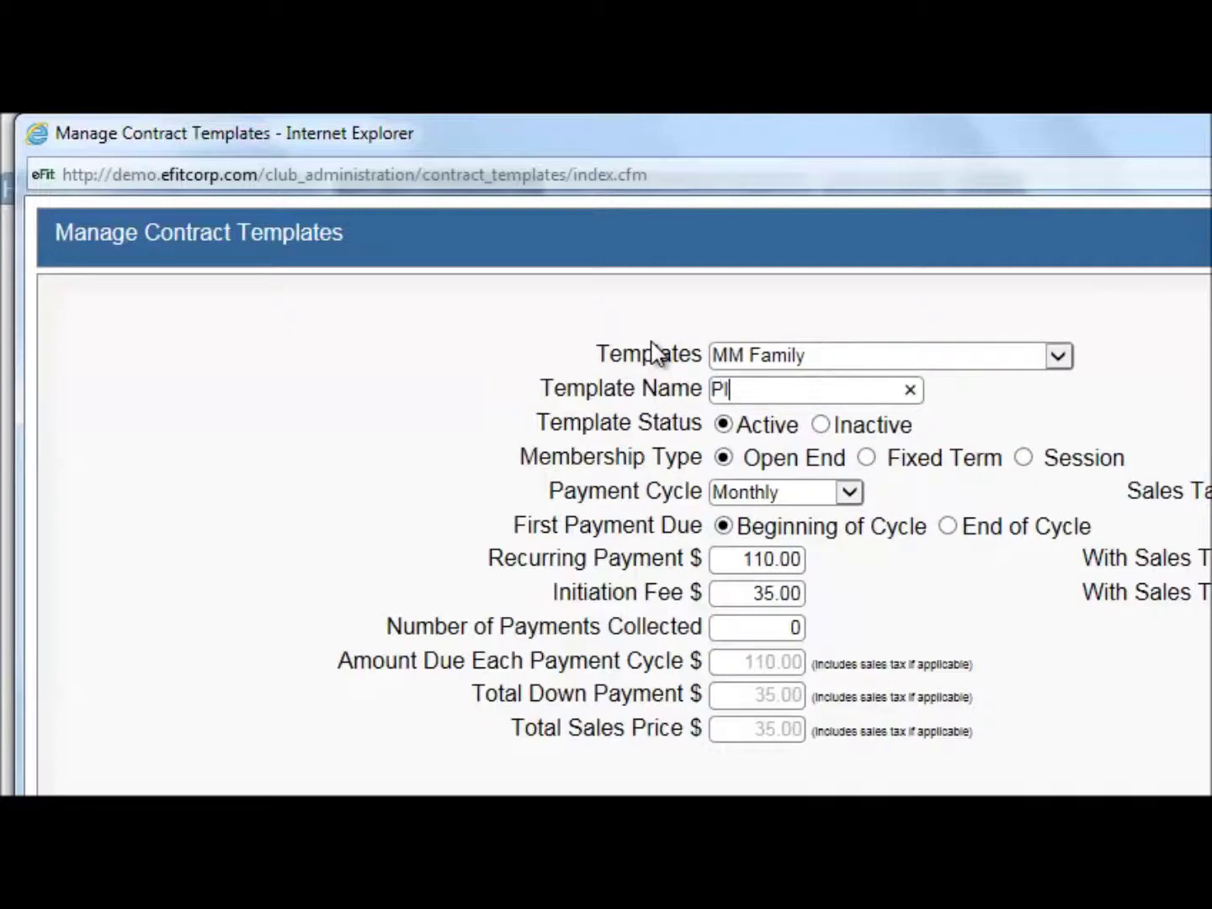
{"action": "type", "text": "F Family"}
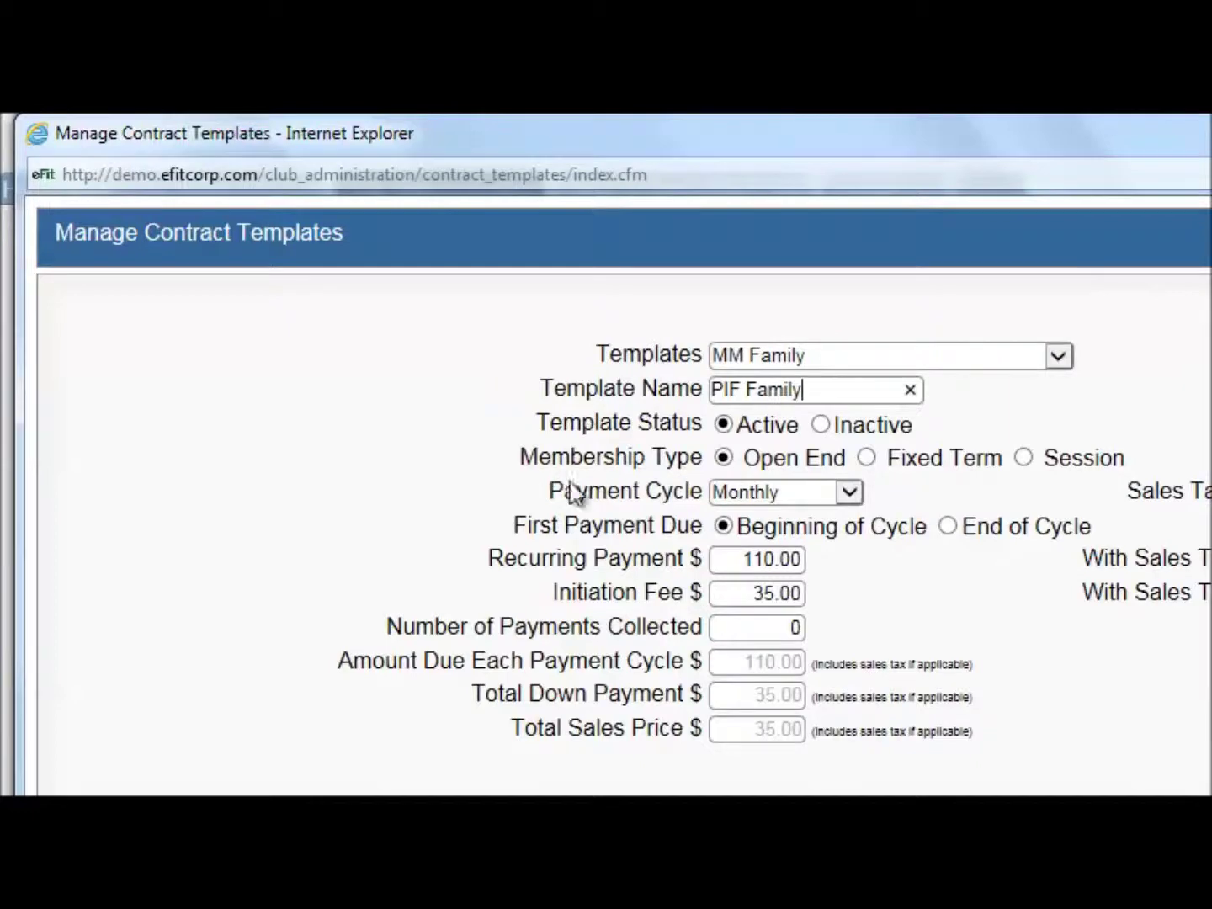
Make PIF Family a Fixed Term membership billed Paid in Full
{"action": "left_click", "coordinate": [924, 471]}
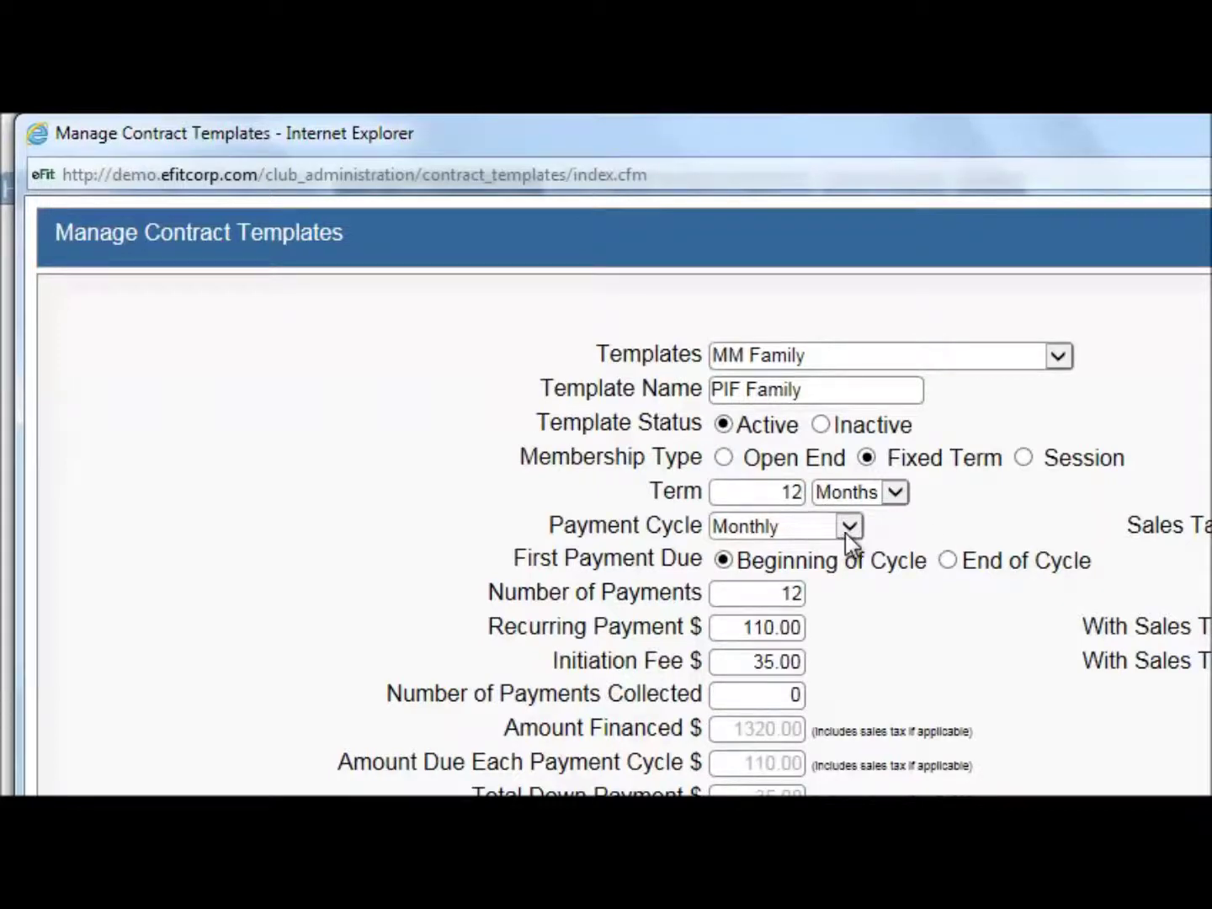
{"action": "left_click", "coordinate": [848, 527]}
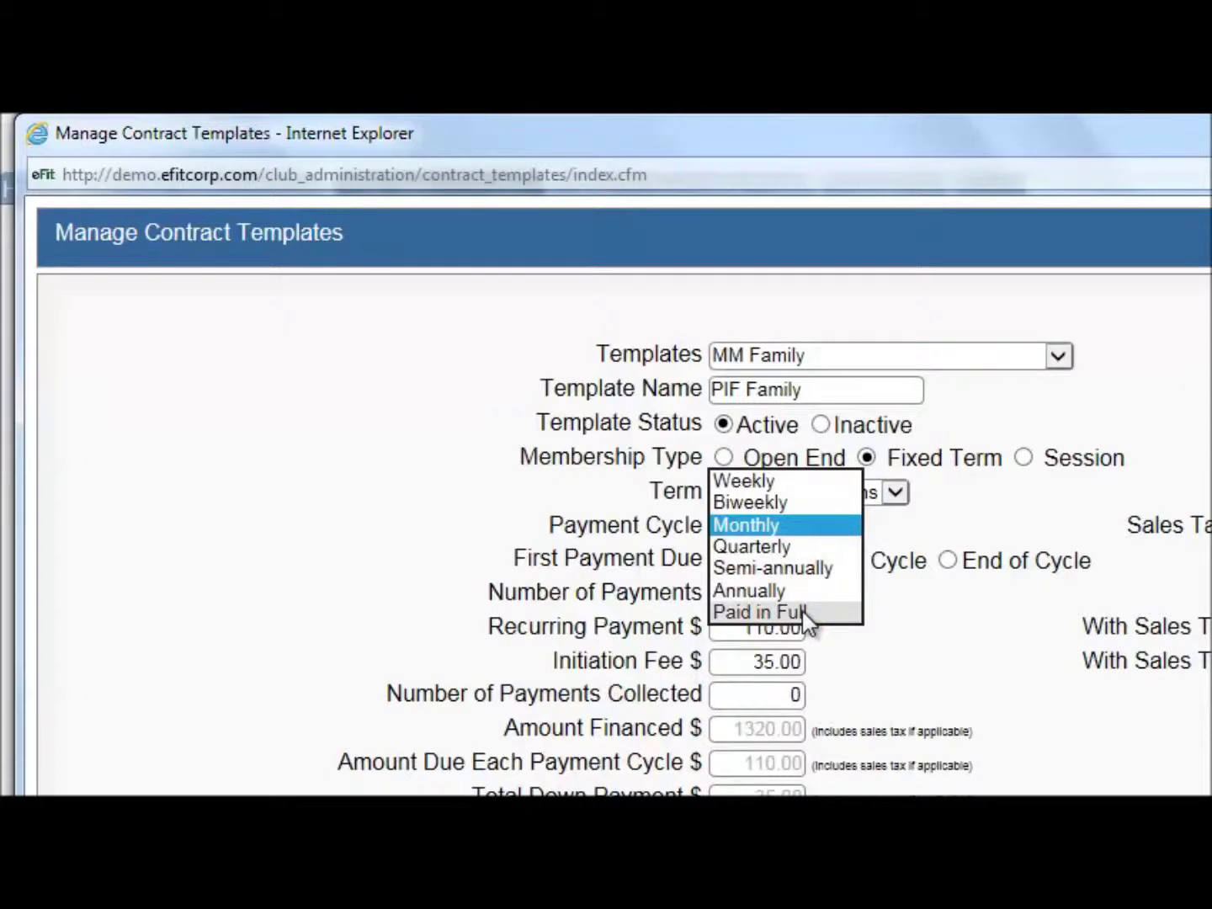
{"action": "left_click", "coordinate": [807, 615]}
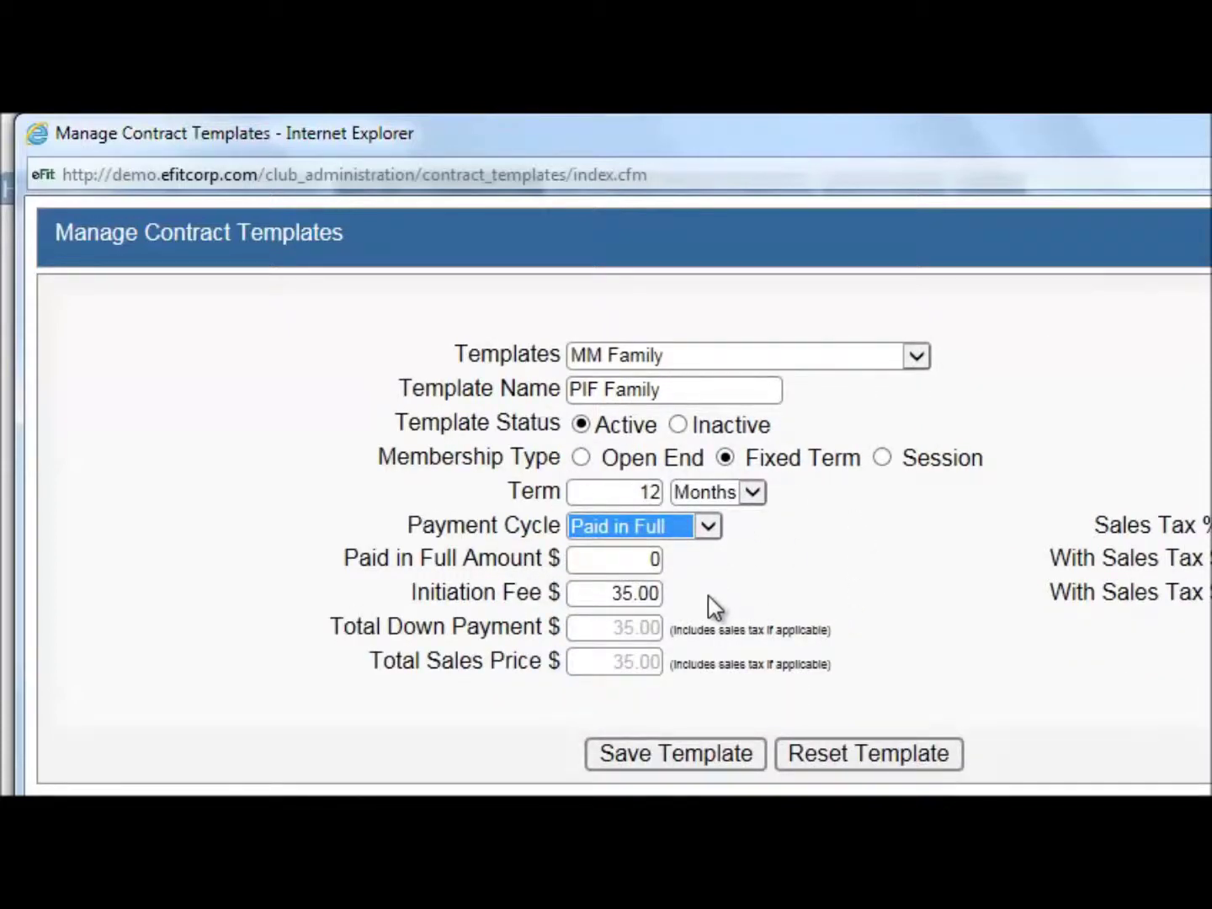
Enter a 285 paid-in-full amount and 50 initiation fee, totalling 335.00
{"action": "left_click", "coordinate": [606, 560]}
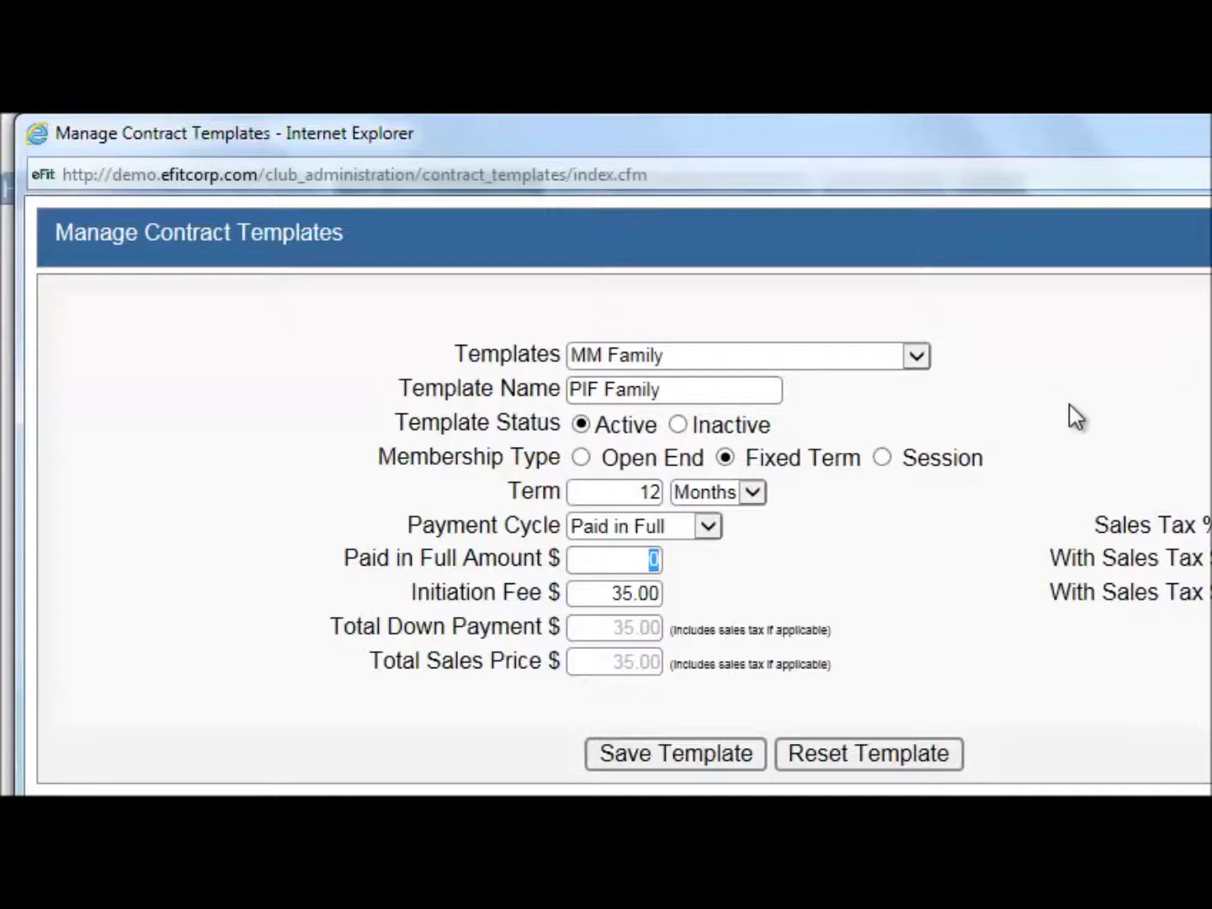
{"action": "type", "text": "285"}
{"action": "left_click", "coordinate": [995, 611]}
{"action": "left_click", "coordinate": [609, 604]}
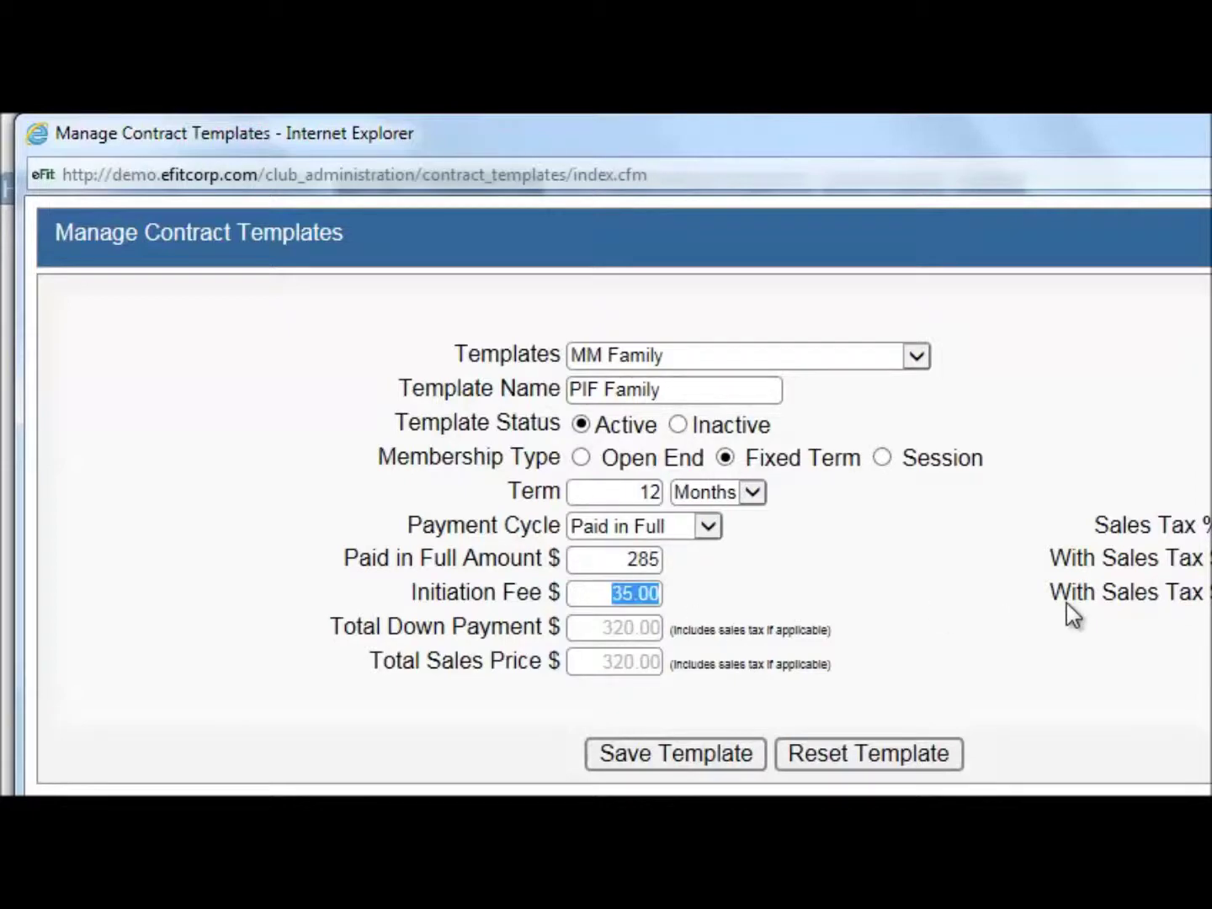
{"action": "type", "text": "50"}
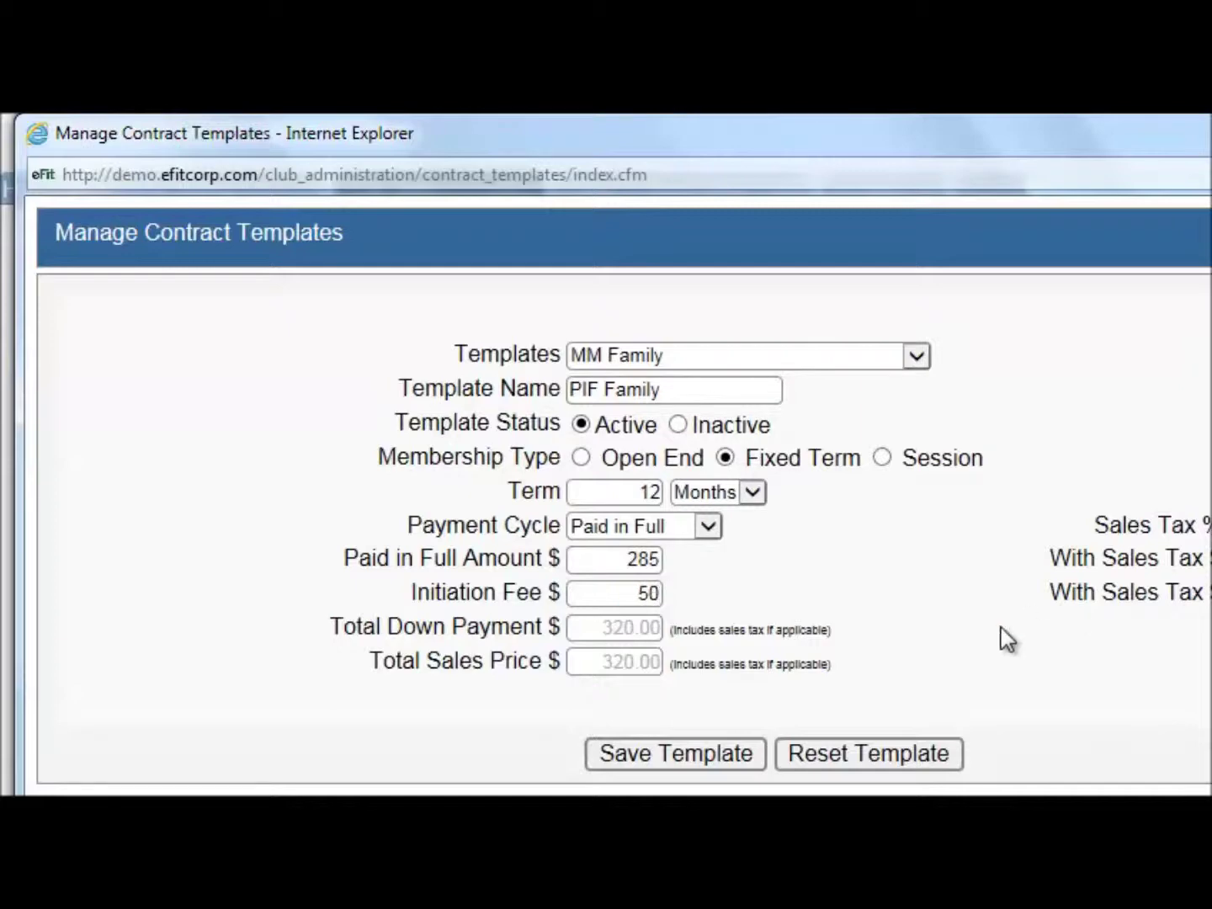
{"action": "left_click", "coordinate": [895, 630]}
Save the PIF Family template, dismiss the confirmation, and pick New Template from the Templates list
{"action": "left_click", "coordinate": [557, 628]}
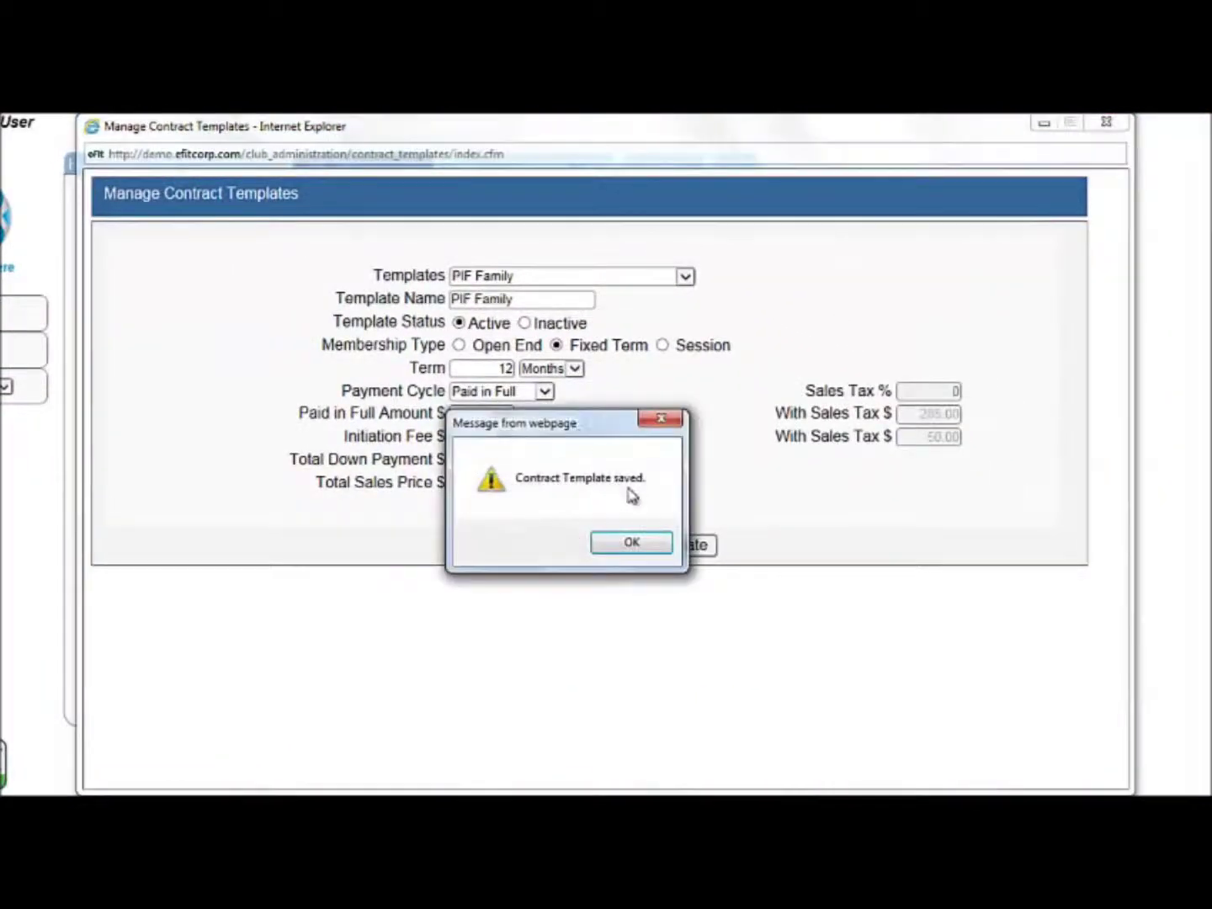
{"action": "left_click", "coordinate": [625, 543]}
{"action": "left_click", "coordinate": [556, 275]}
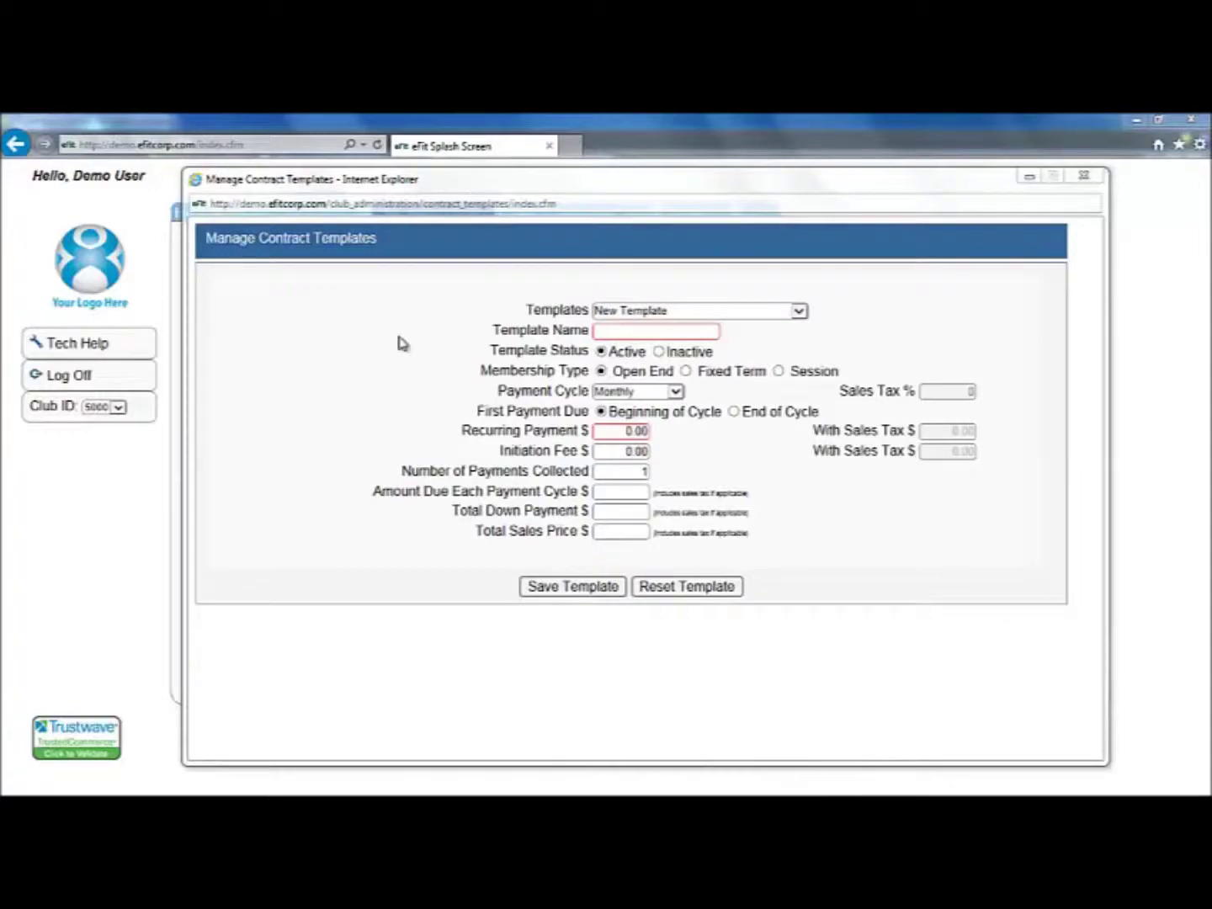
Name the new template '12 Session' and make it a Session membership
{"action": "left_click", "coordinate": [608, 332]}
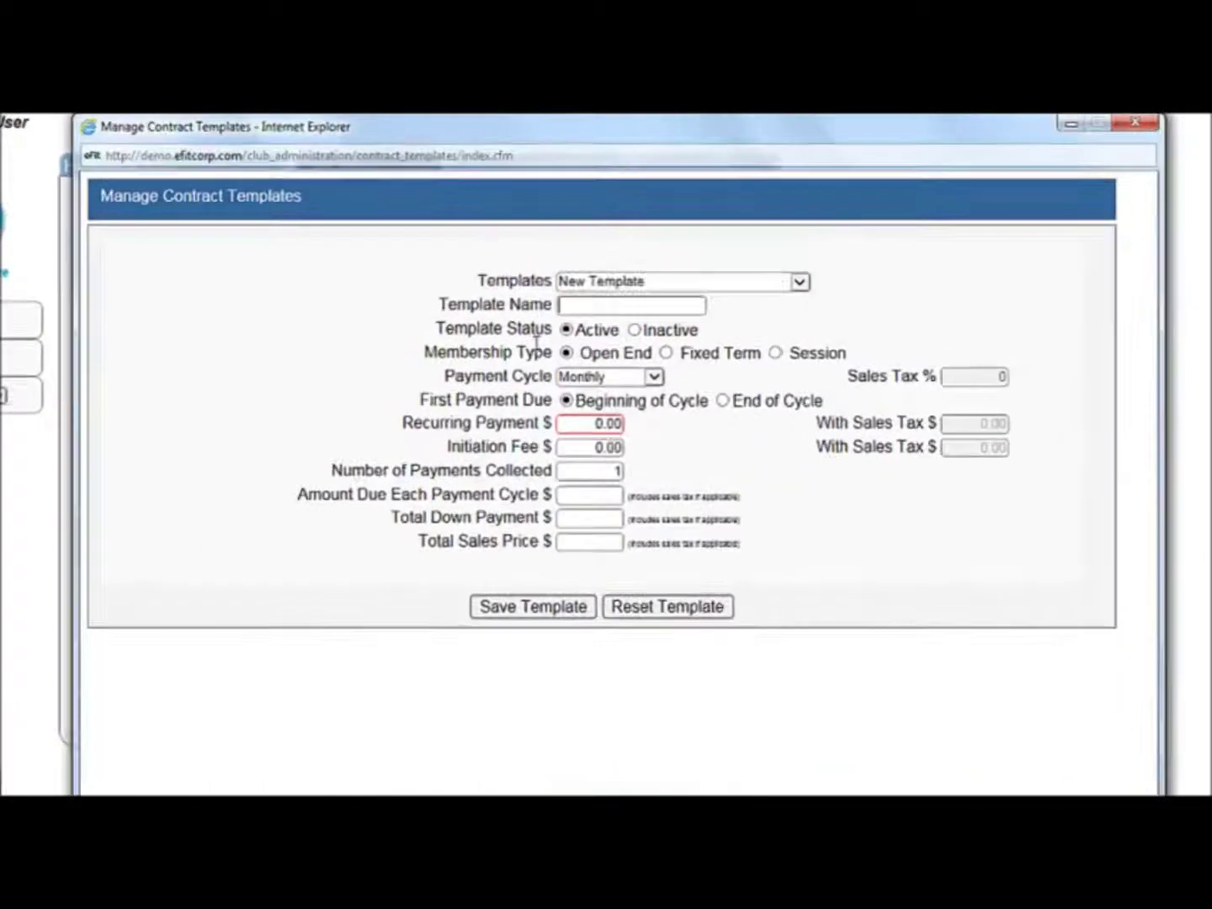
{"action": "type", "text": "12 Session"}
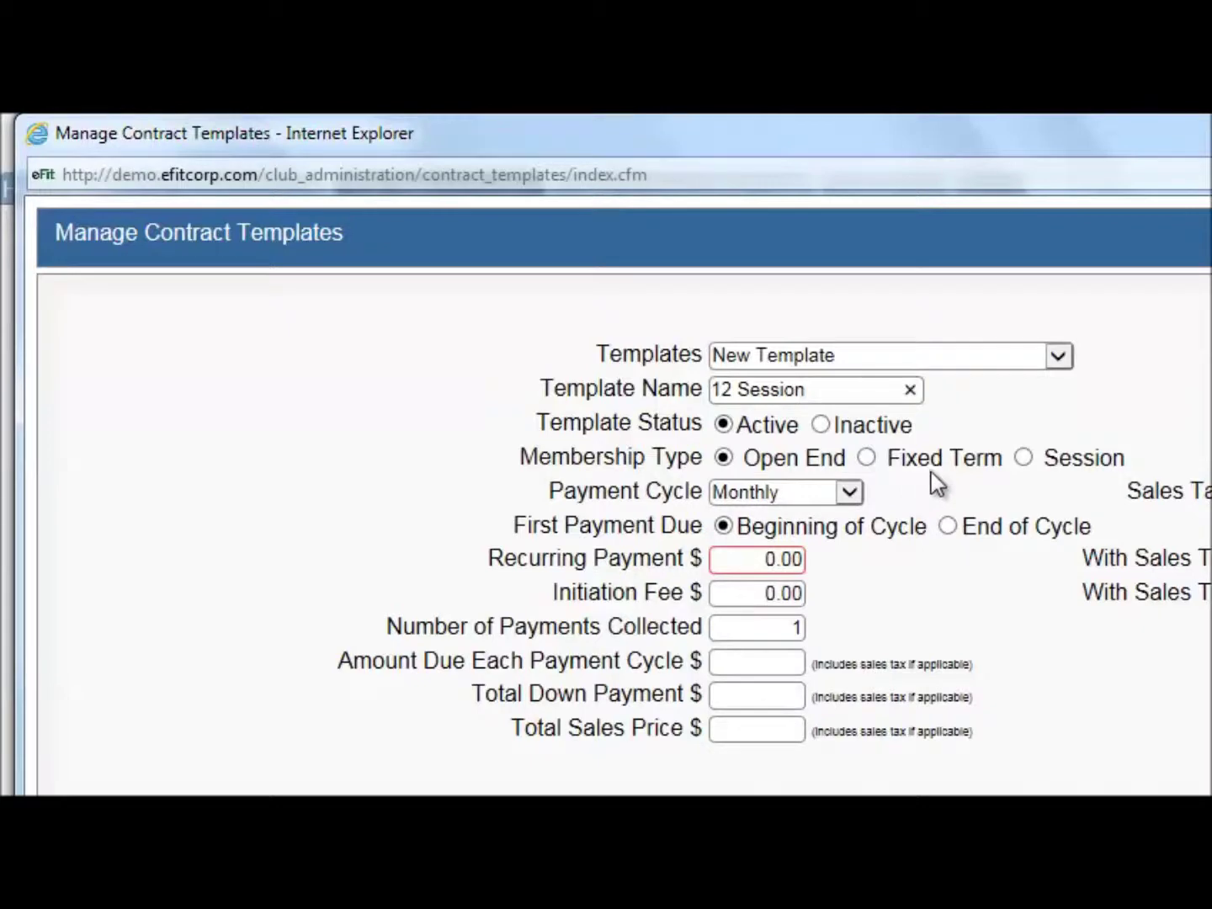
{"action": "left_click", "coordinate": [1034, 461]}
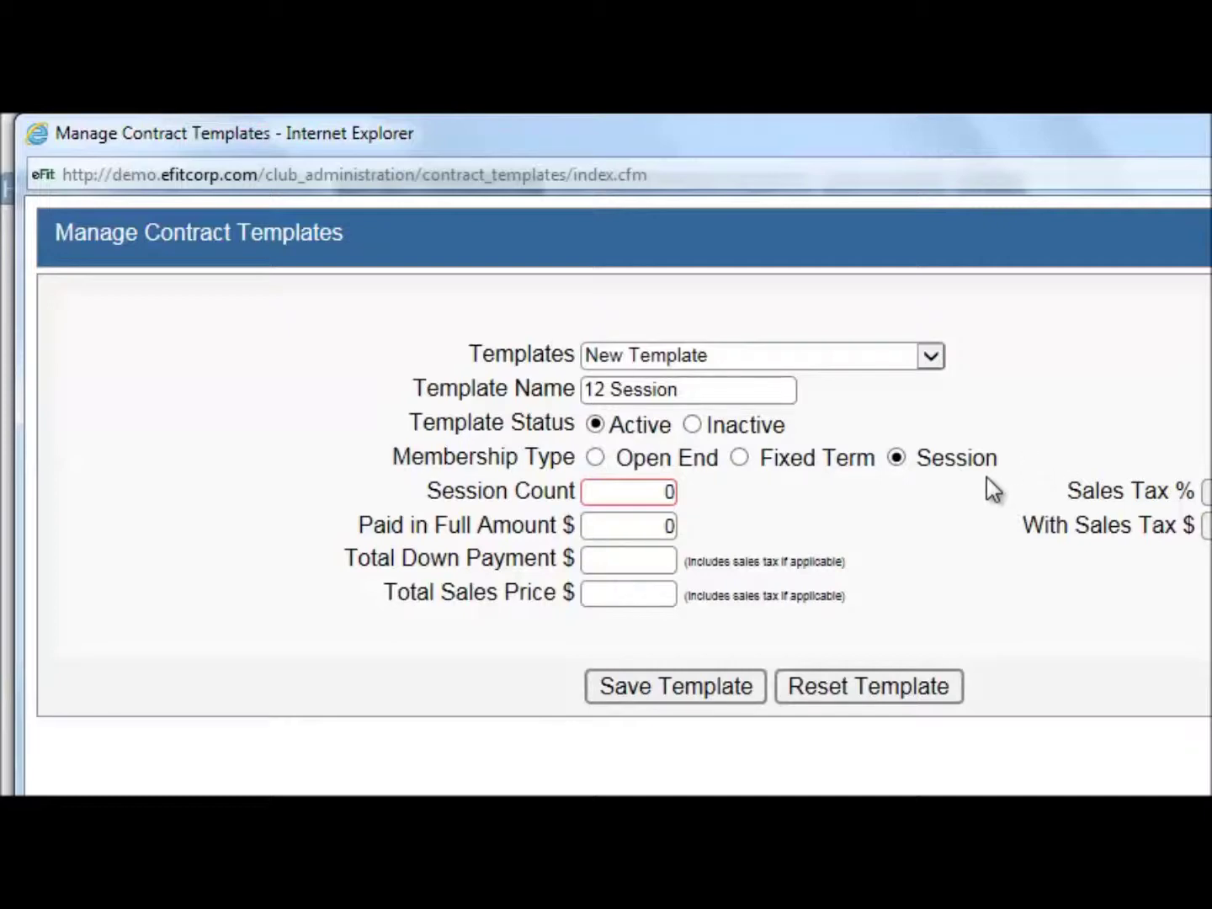
Set the session count to 12 and the paid-in-full amount to 285
{"action": "left_click_drag", "start_coordinate": [641, 493], "coordinate": [686, 496]}
{"action": "type", "text": "12"}
{"action": "left_click", "coordinate": [650, 525]}
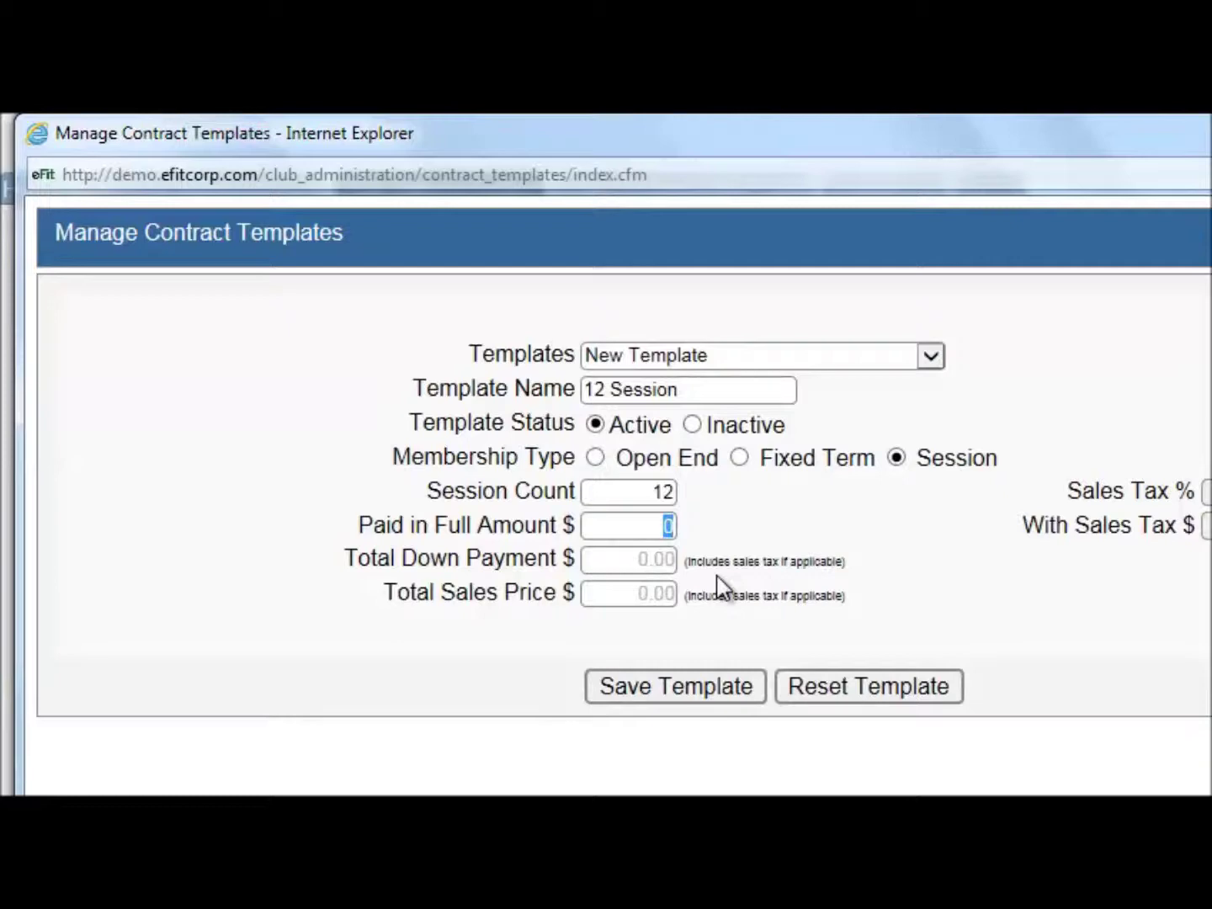
{"action": "type", "text": "285"}
{"action": "left_click", "coordinate": [823, 486]}
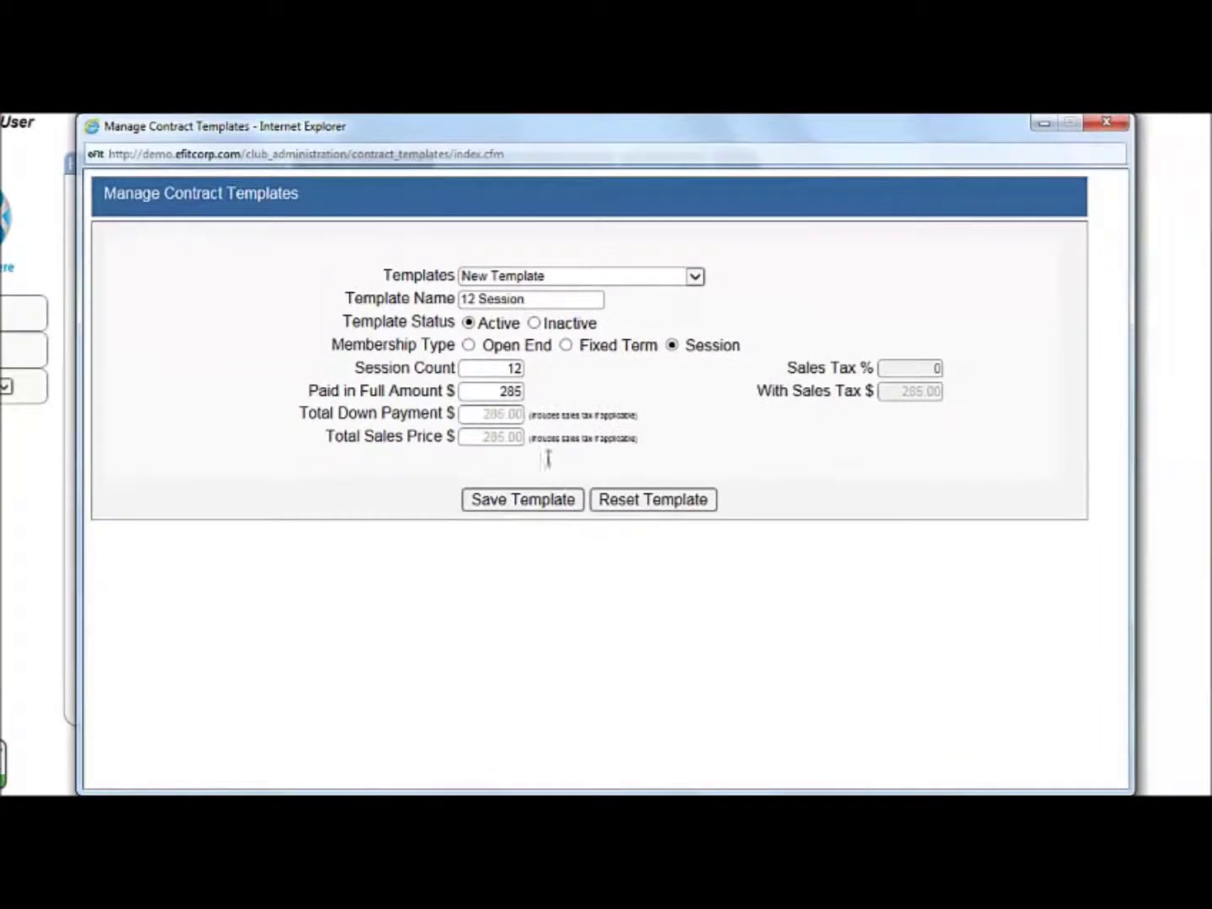
Save the 12 Session template and reset to a blank New Template form
{"action": "left_click", "coordinate": [532, 499]}
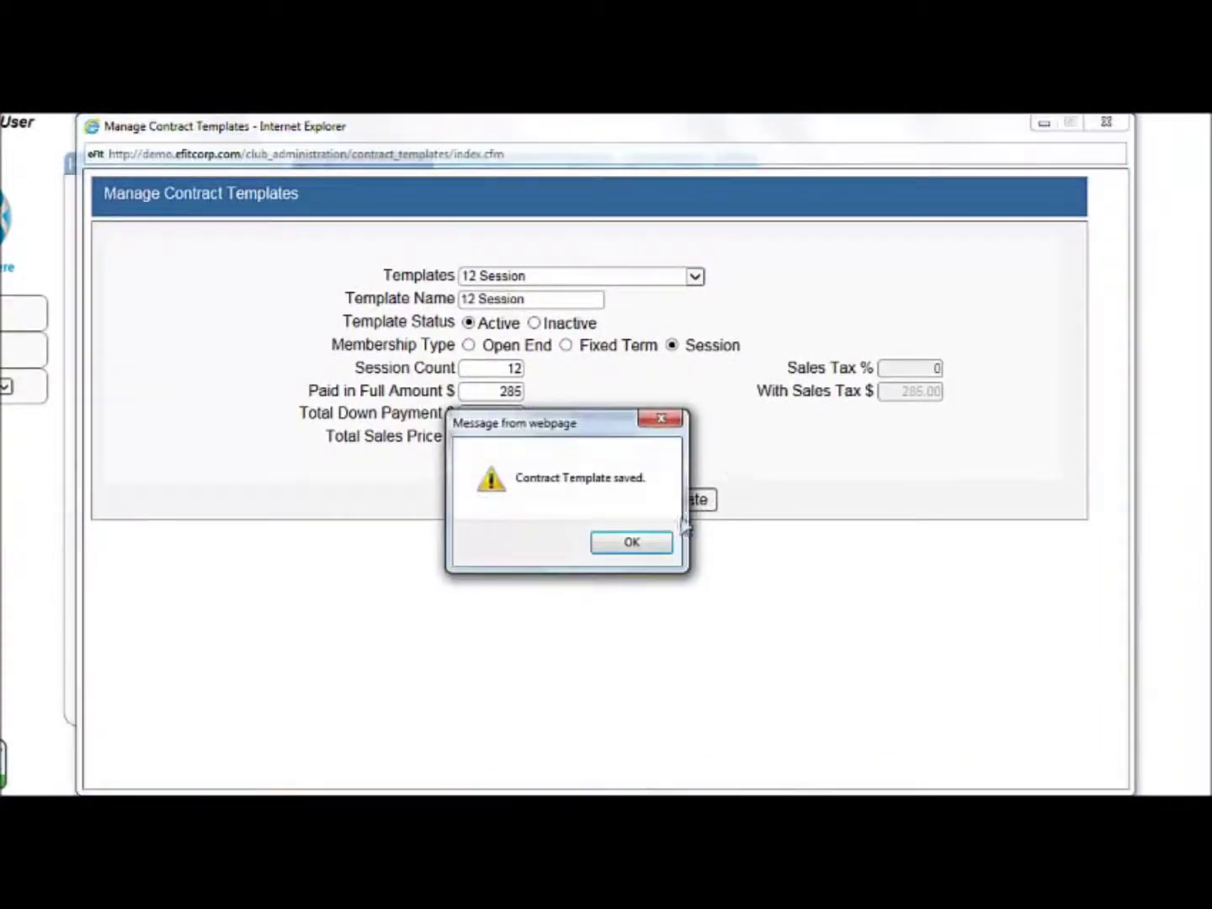
{"action": "left_click", "coordinate": [644, 548]}
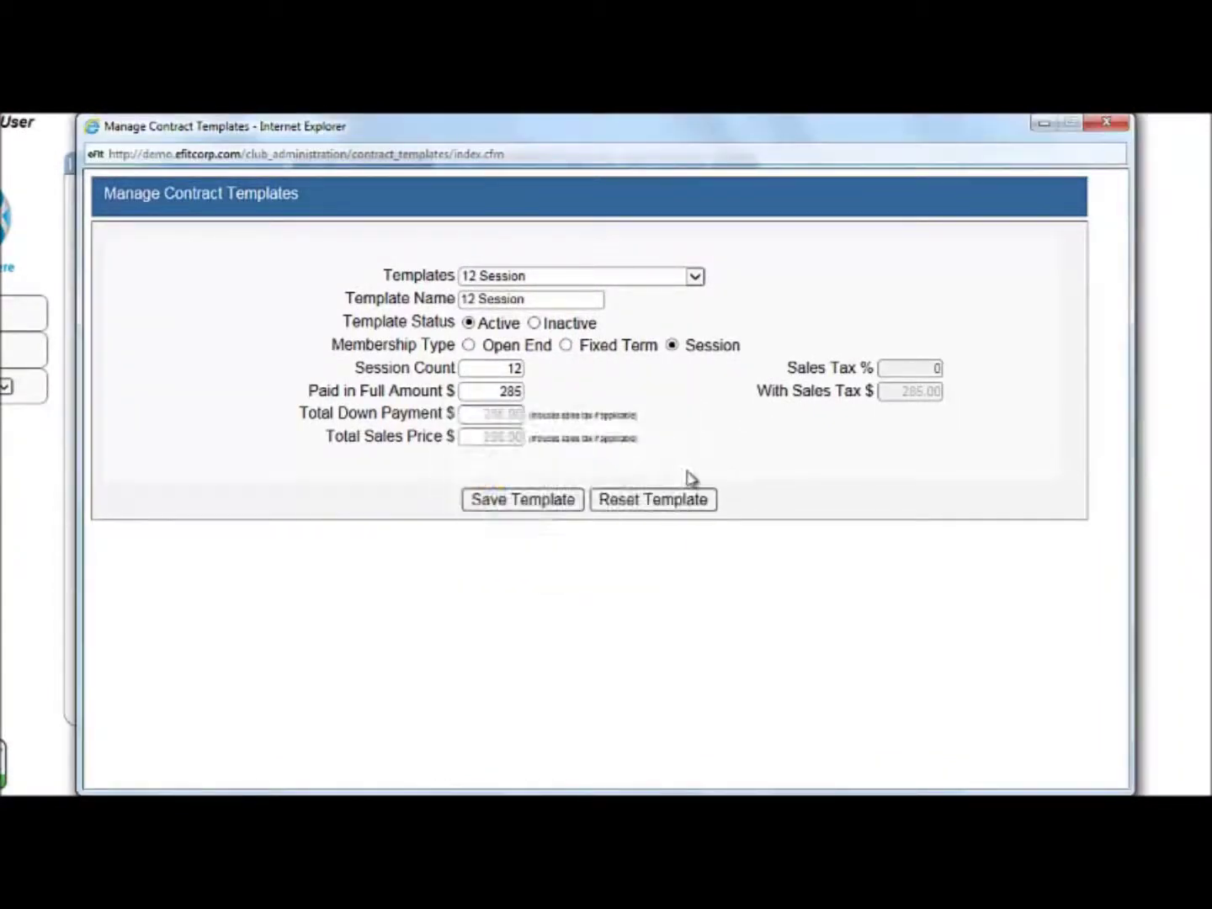
{"action": "left_click", "coordinate": [633, 499]}
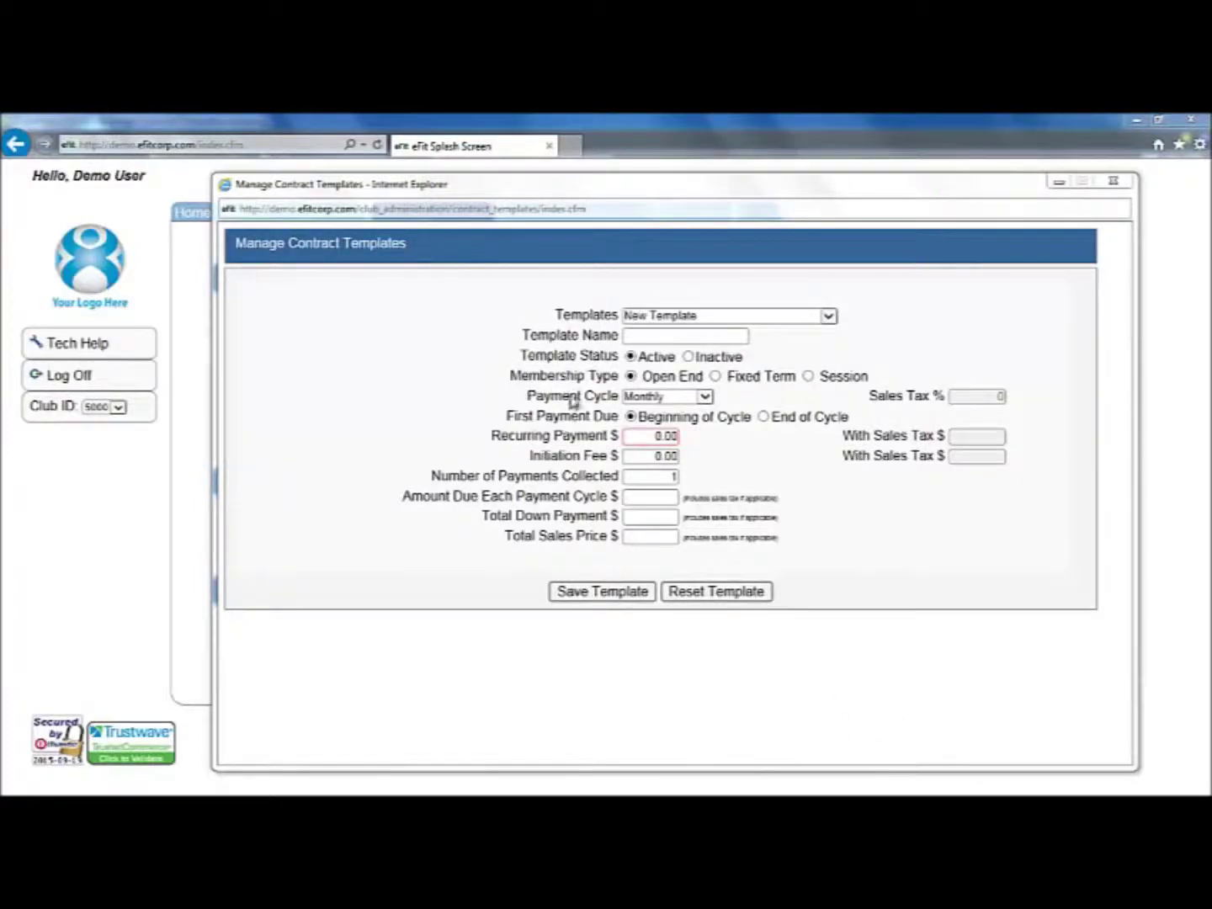
{"action": "left_click", "coordinate": [657, 338]}
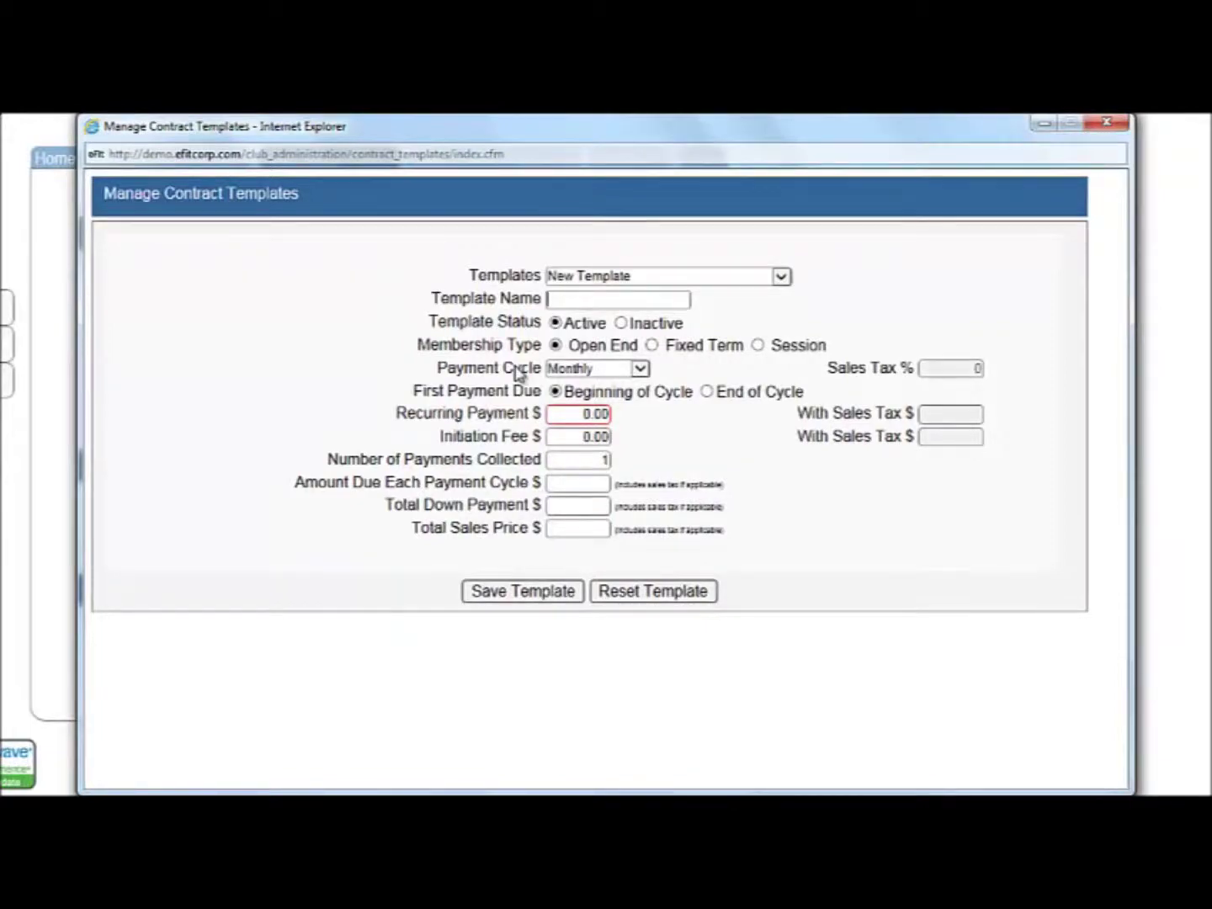
Name the new template 'MM Family Plan' and keep the Monthly payment cycle
{"action": "type", "text": "m"}
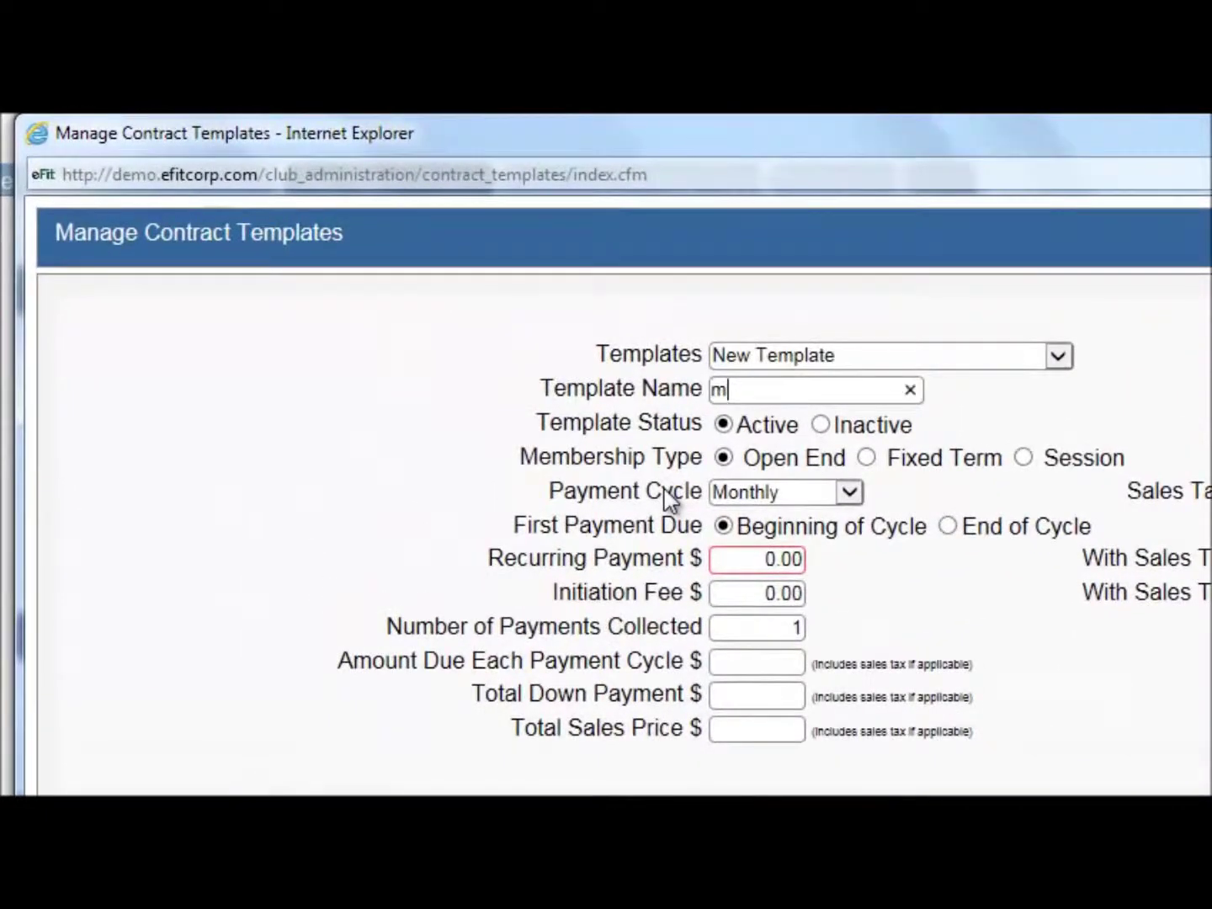
{"action": "key", "text": "BackSpace"}
{"action": "type", "text": "MM "}
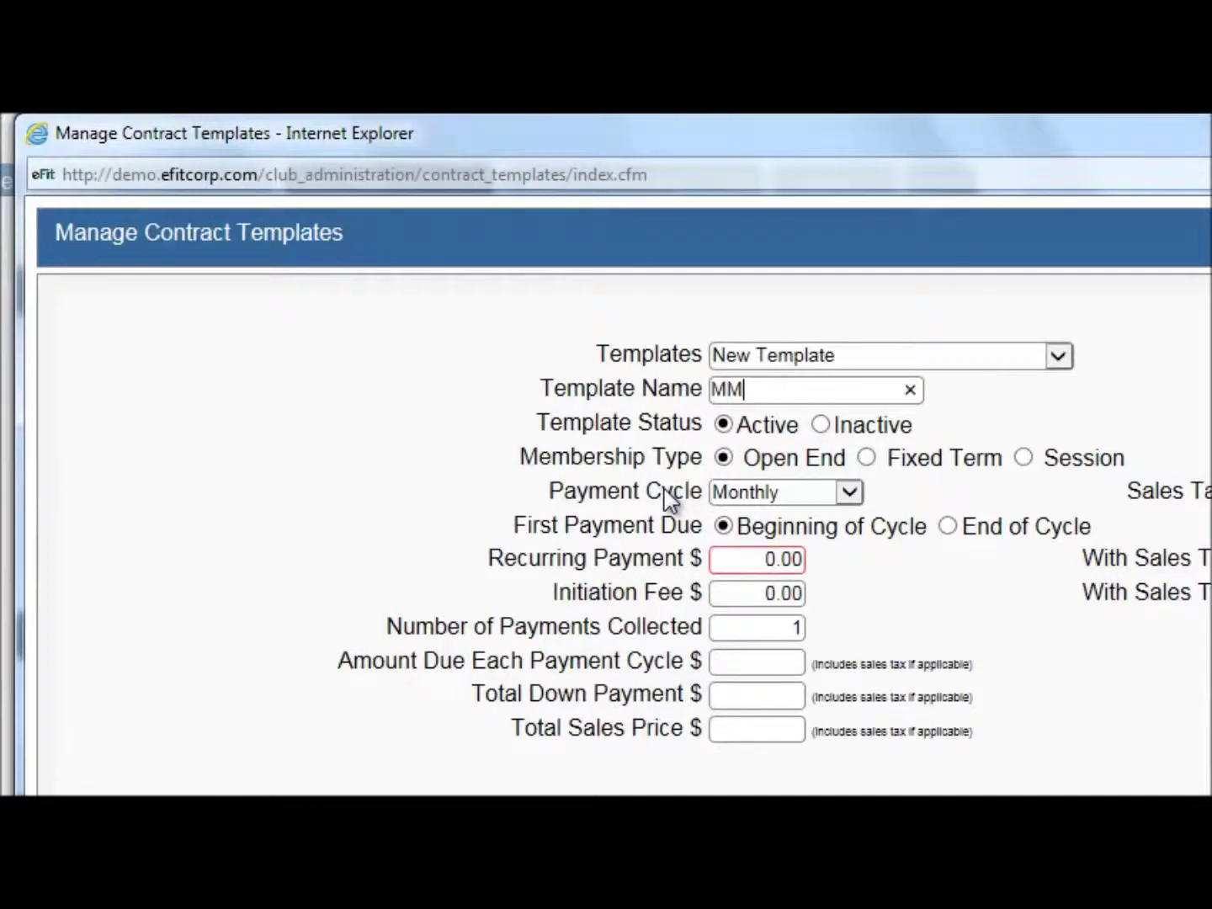
{"action": "type", "text": "Family Plan"}
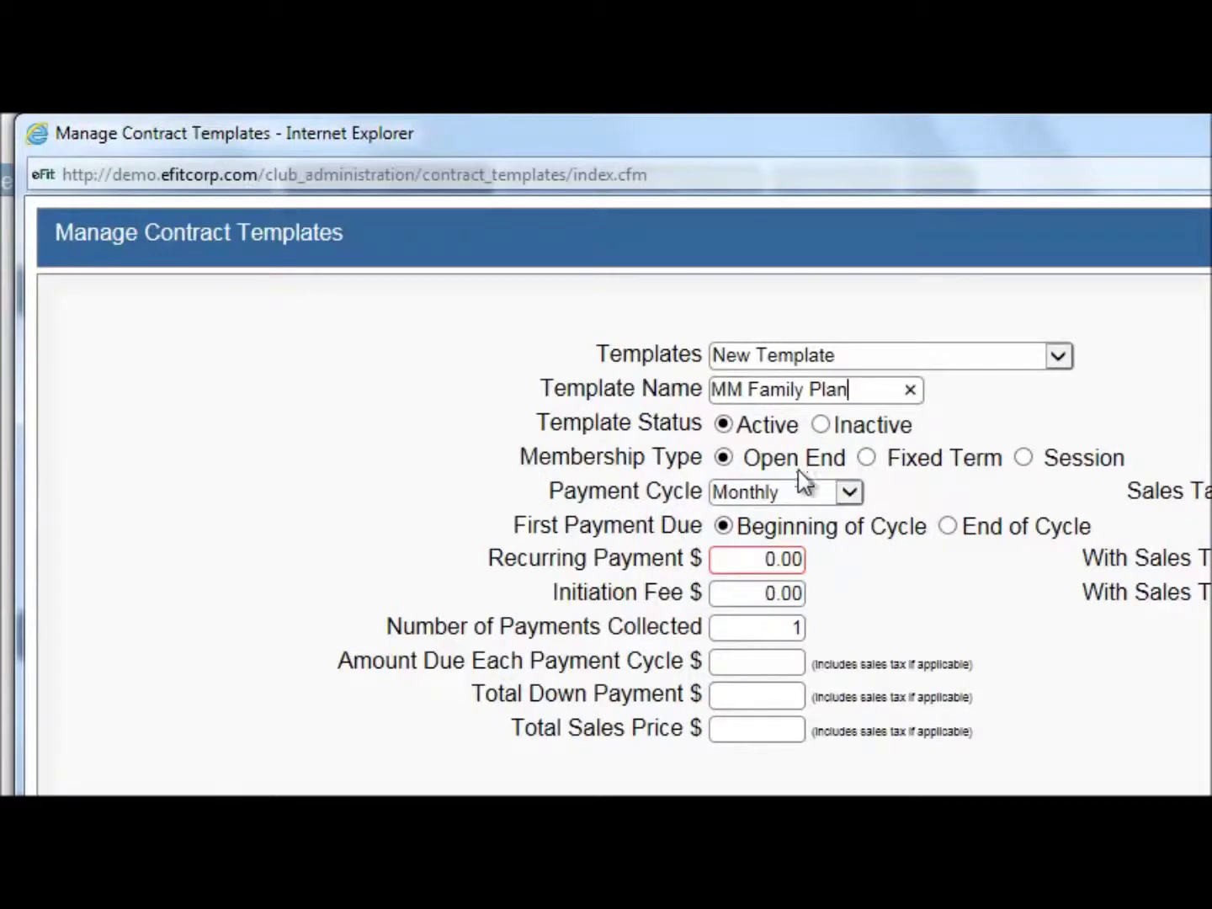
{"action": "left_click", "coordinate": [823, 497]}
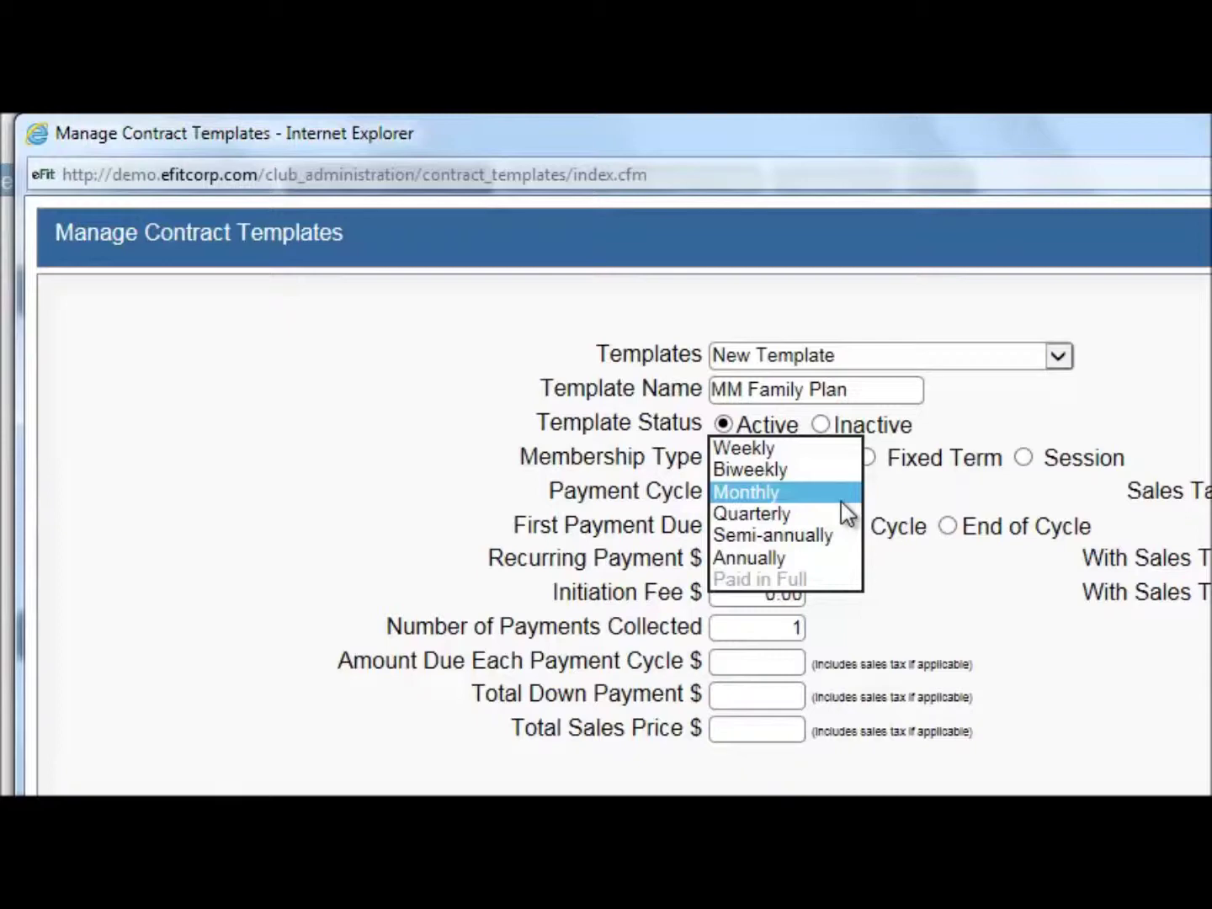
{"action": "left_click", "coordinate": [838, 496]}
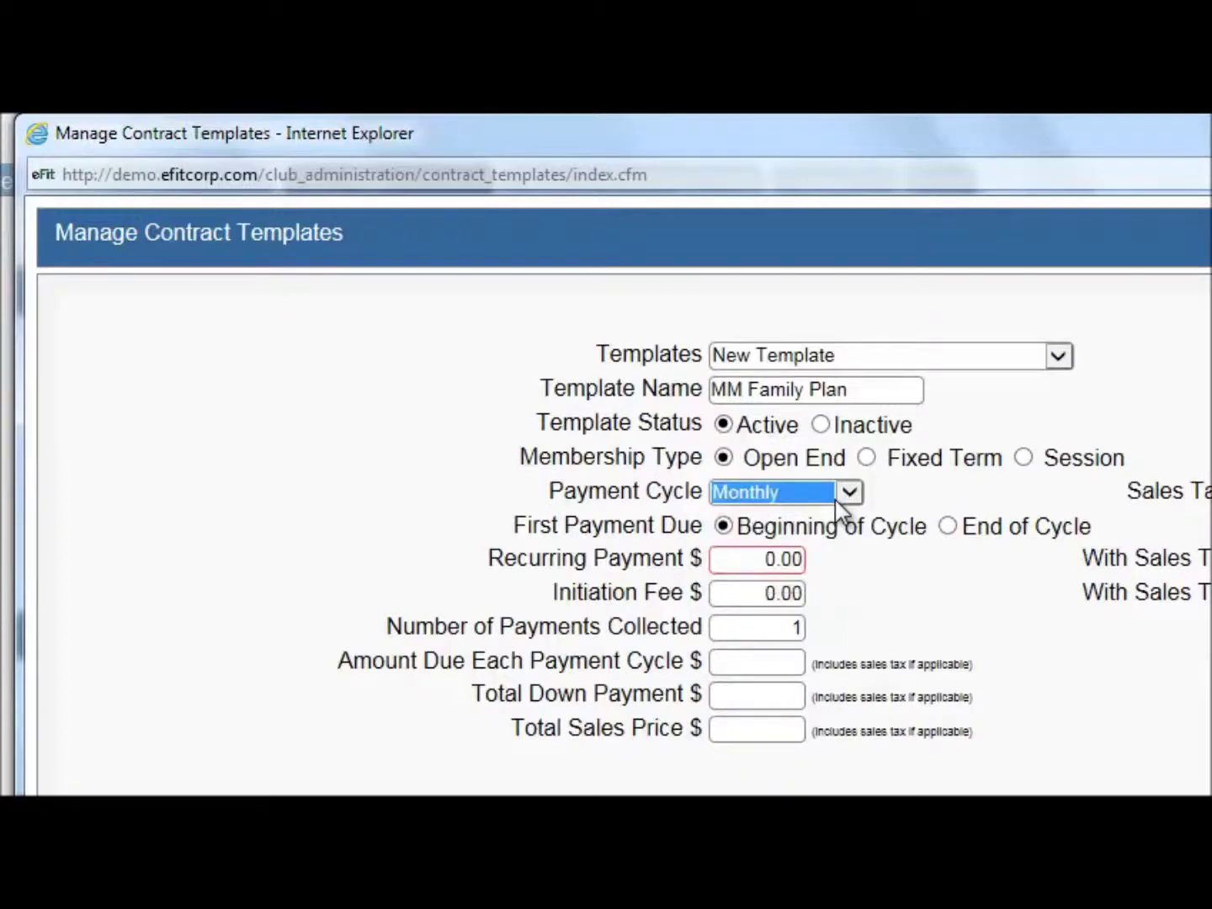
Enter 50 recurring payment, 15 initiation fee and 0 payments collected, then save the template
{"action": "left_click", "coordinate": [766, 563]}
{"action": "left_click_drag", "start_coordinate": [766, 566], "coordinate": [856, 584]}
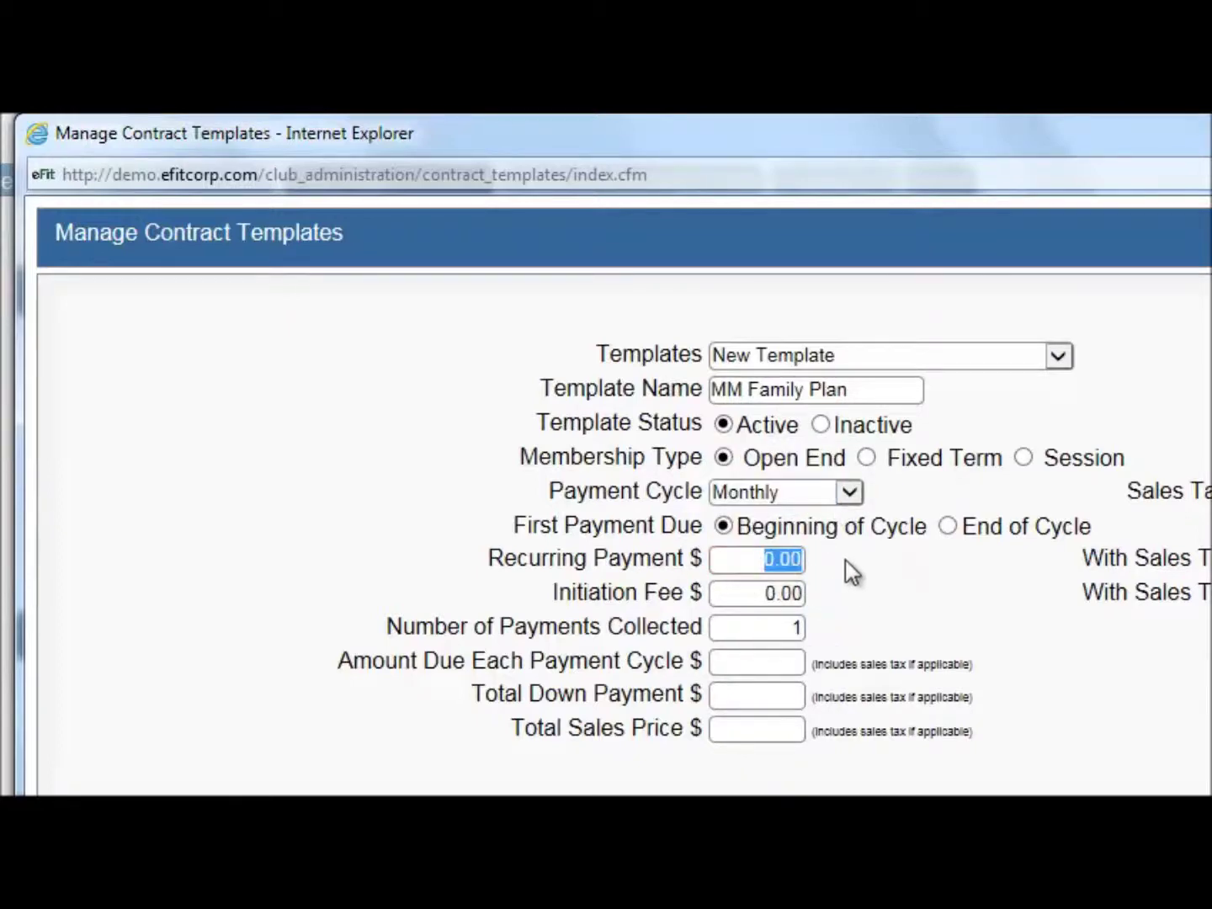
{"action": "type", "text": "50"}
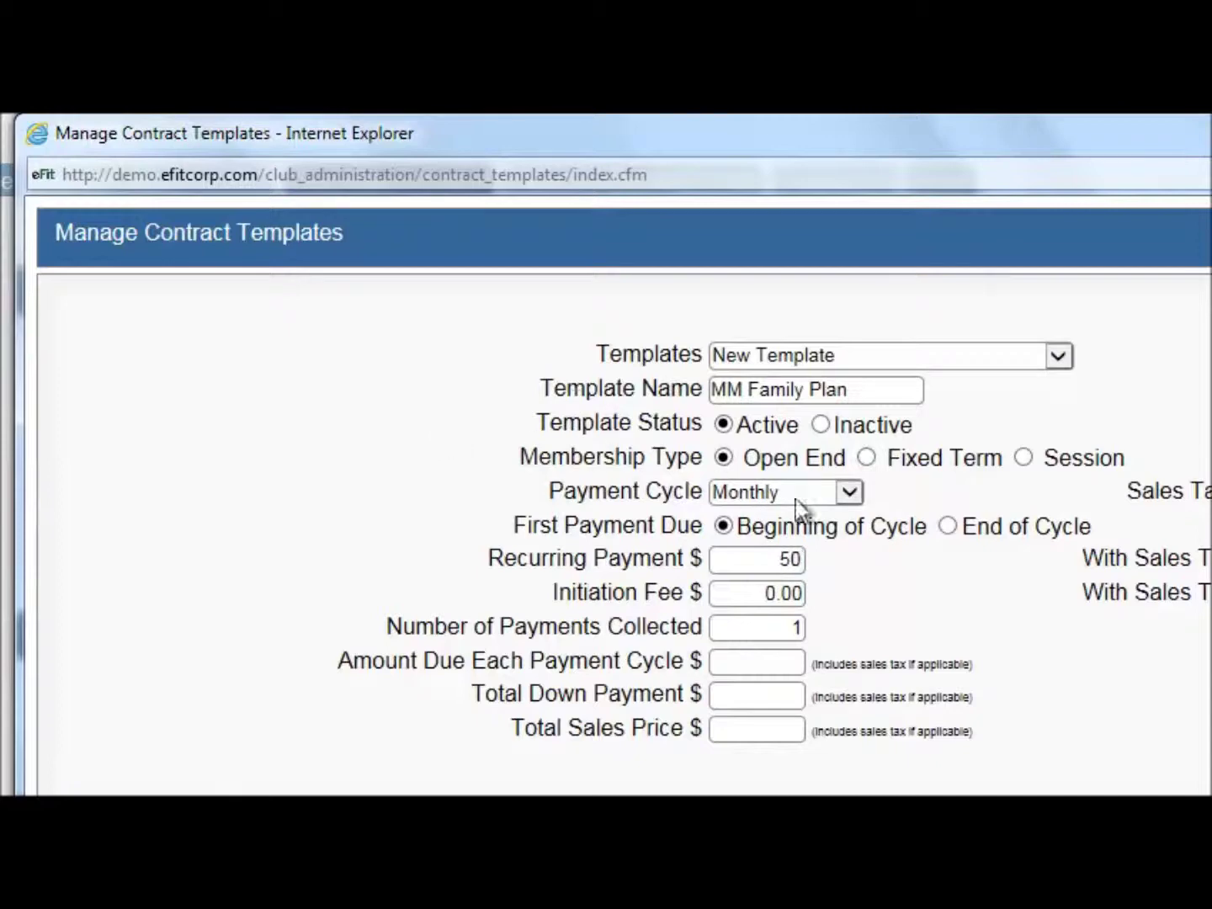
{"action": "left_click", "coordinate": [919, 571]}
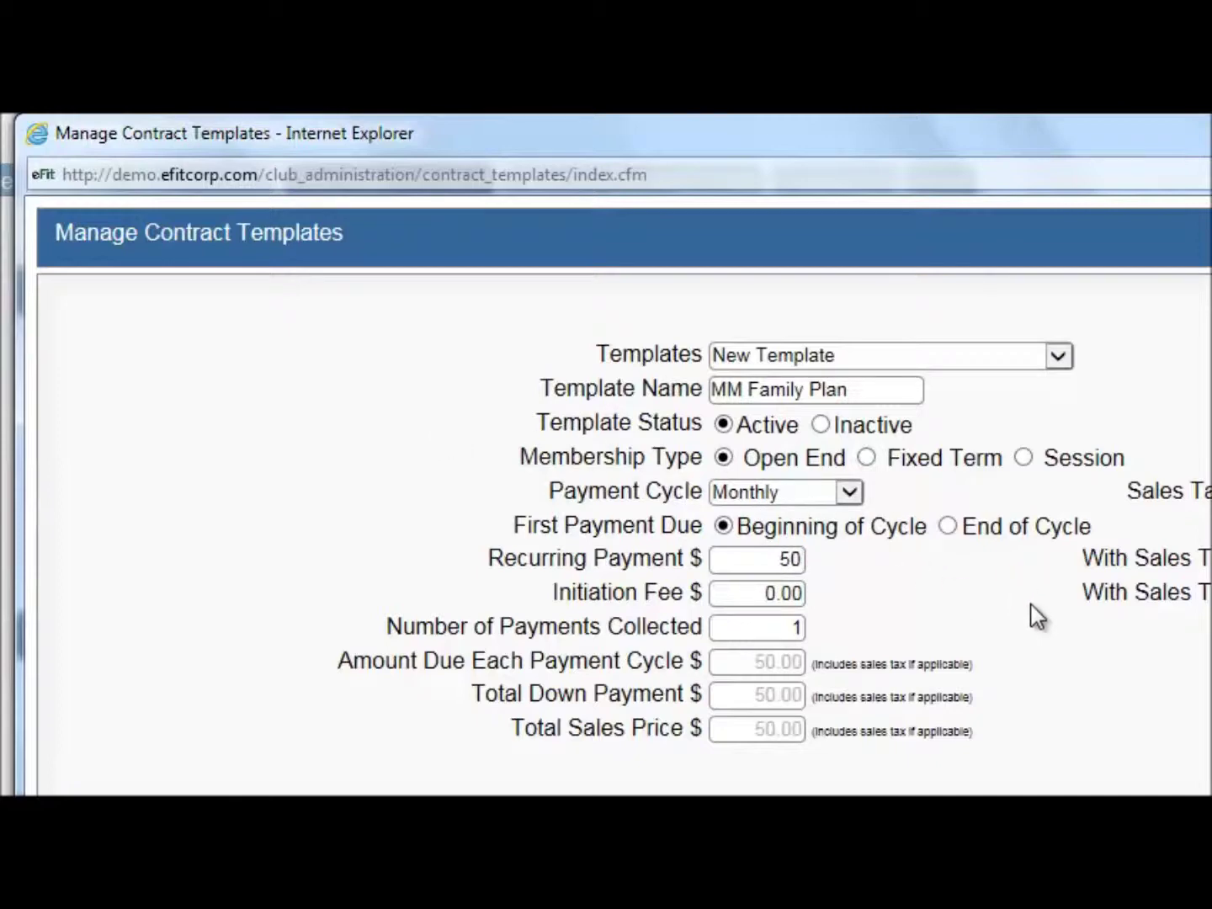
{"action": "left_click_drag", "start_coordinate": [765, 598], "coordinate": [814, 611]}
{"action": "type", "text": "15"}
{"action": "left_click", "coordinate": [1095, 637]}
{"action": "left_click_drag", "start_coordinate": [746, 633], "coordinate": [893, 649]}
{"action": "type", "text": "0"}
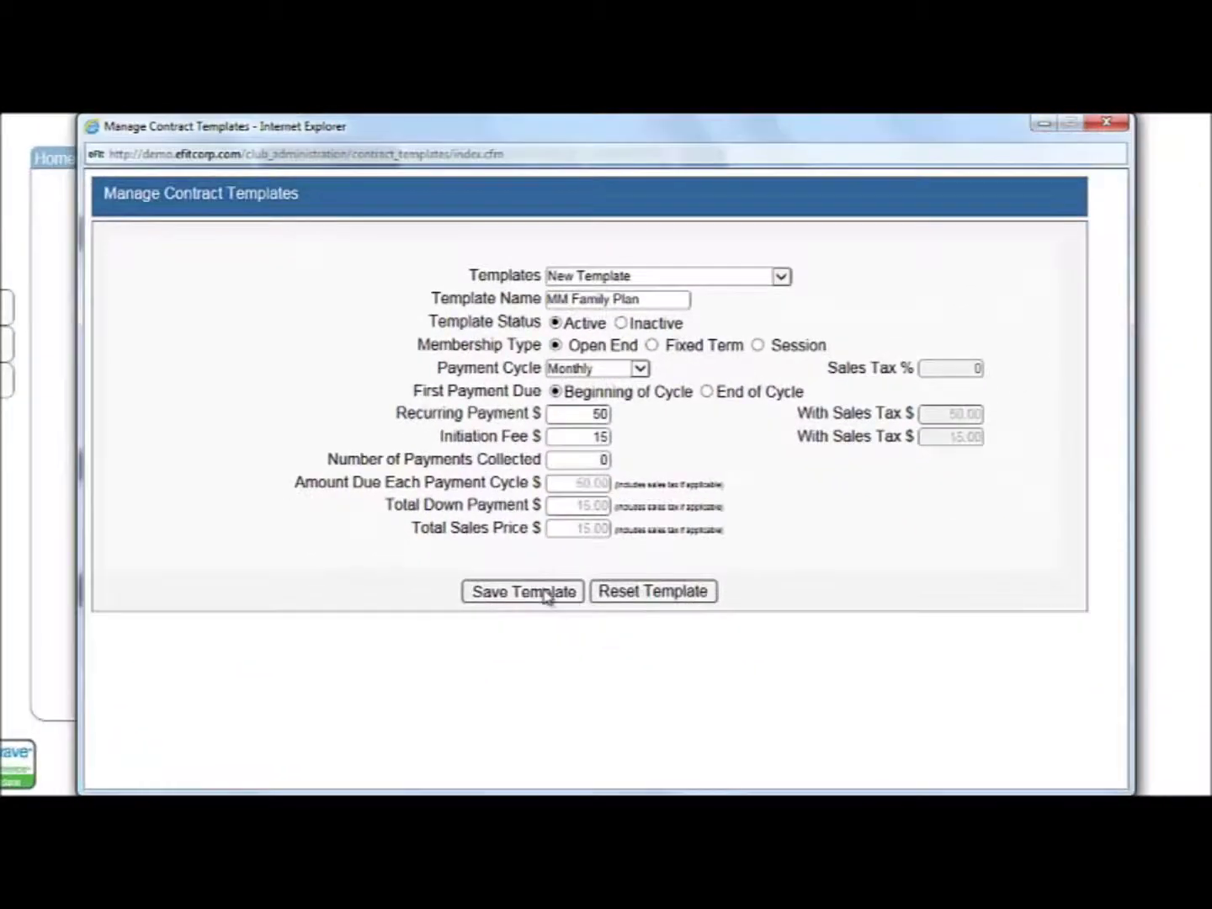
{"action": "left_click", "coordinate": [546, 594]}
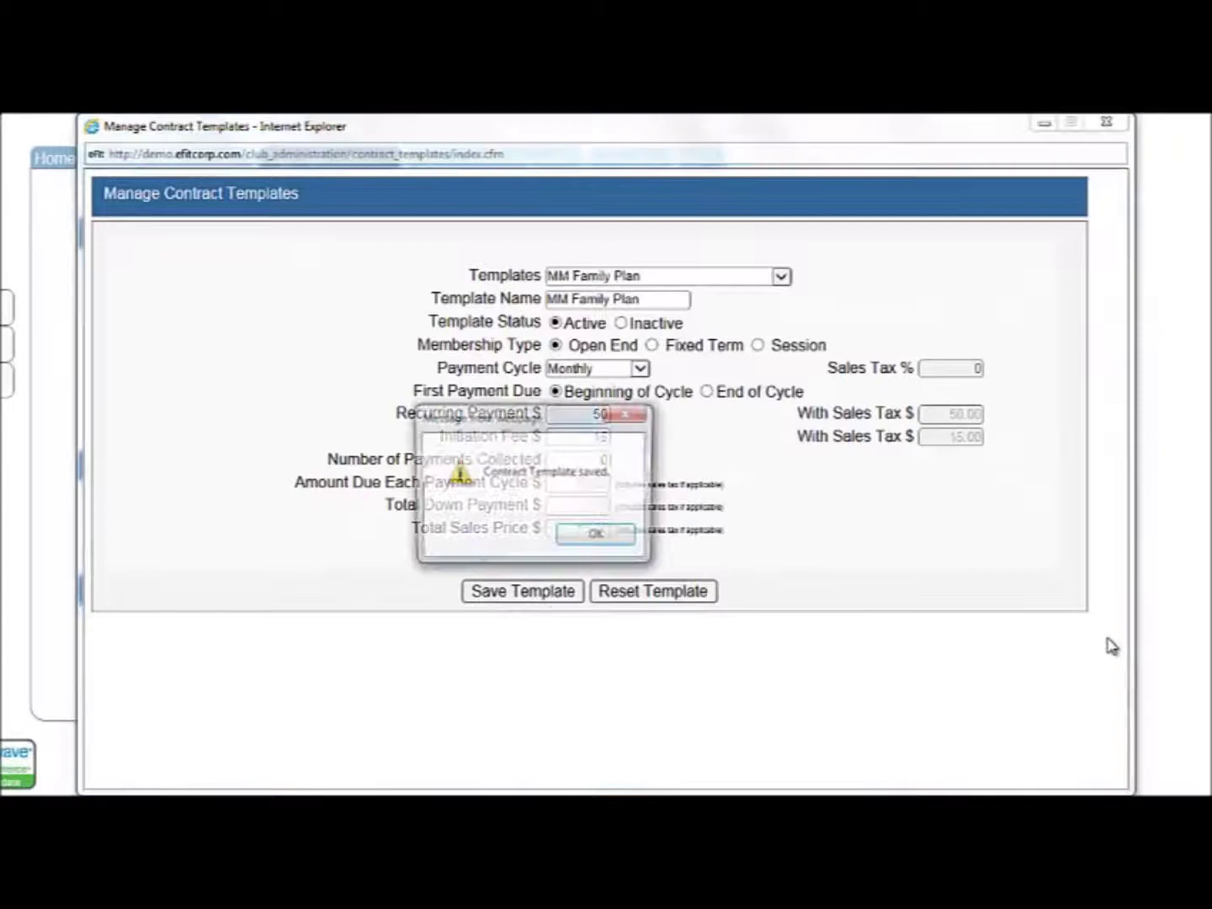
Close Manage Contract Templates and start a new member account via Home's Add A Member
{"action": "left_click", "coordinate": [627, 539]}
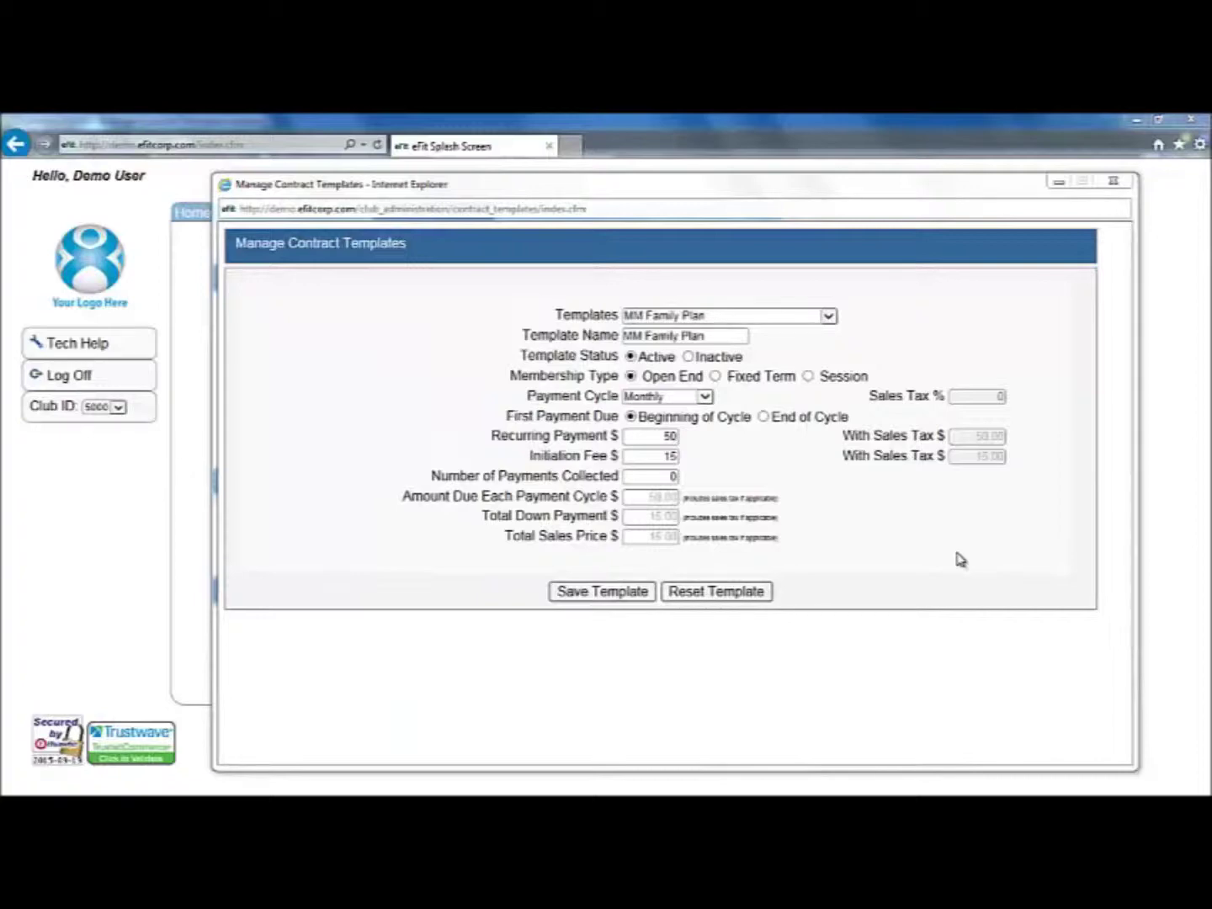
{"action": "left_click", "coordinate": [1113, 181]}
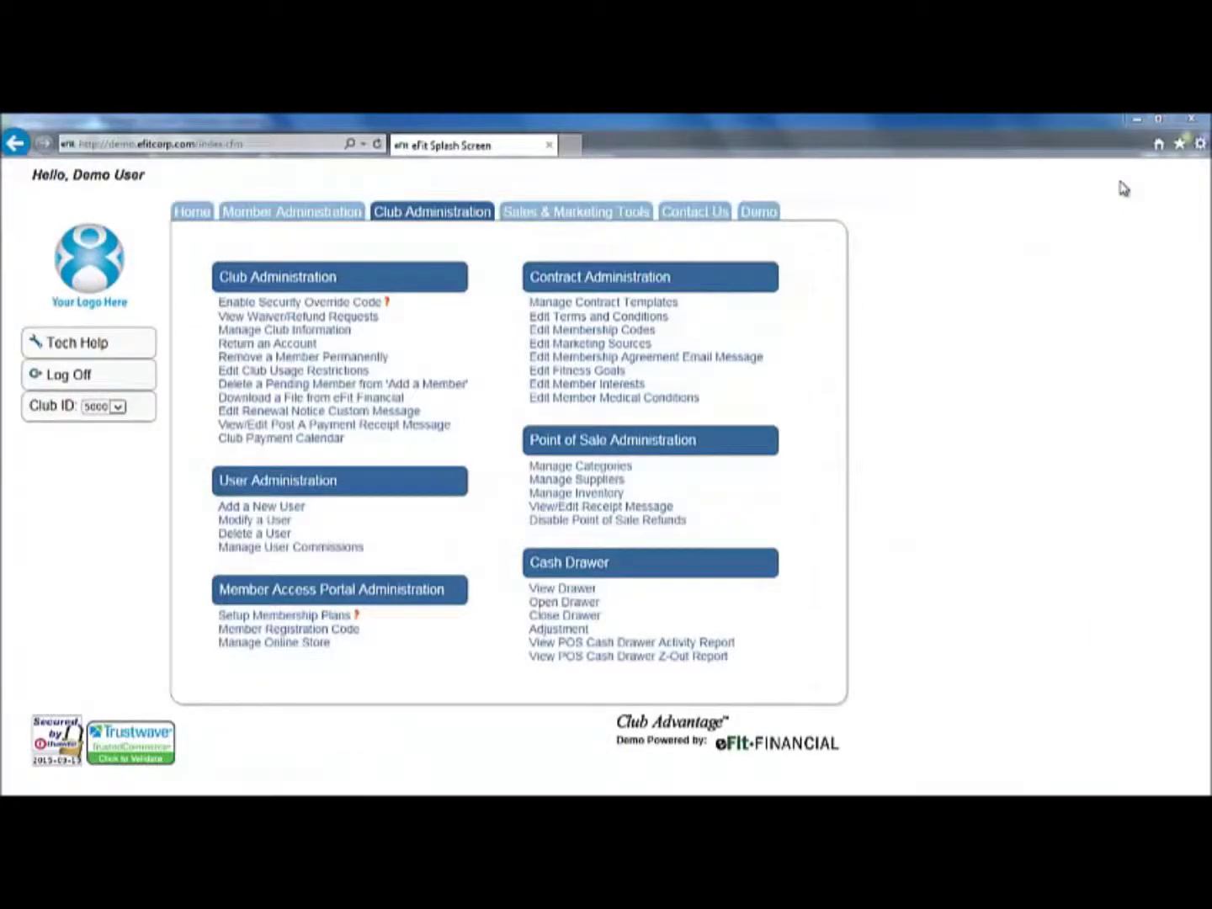
{"action": "left_click", "coordinate": [193, 213]}
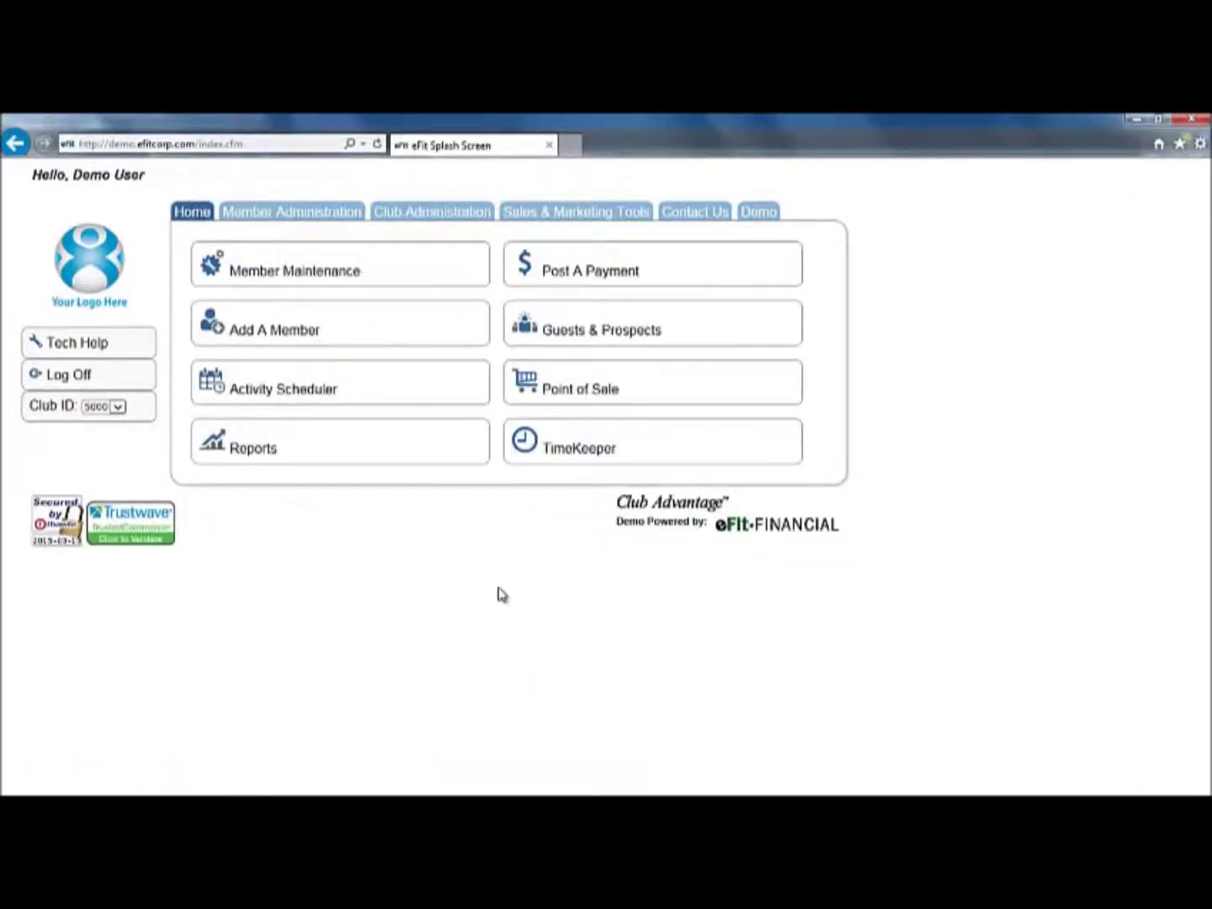
{"action": "left_click", "coordinate": [281, 332]}
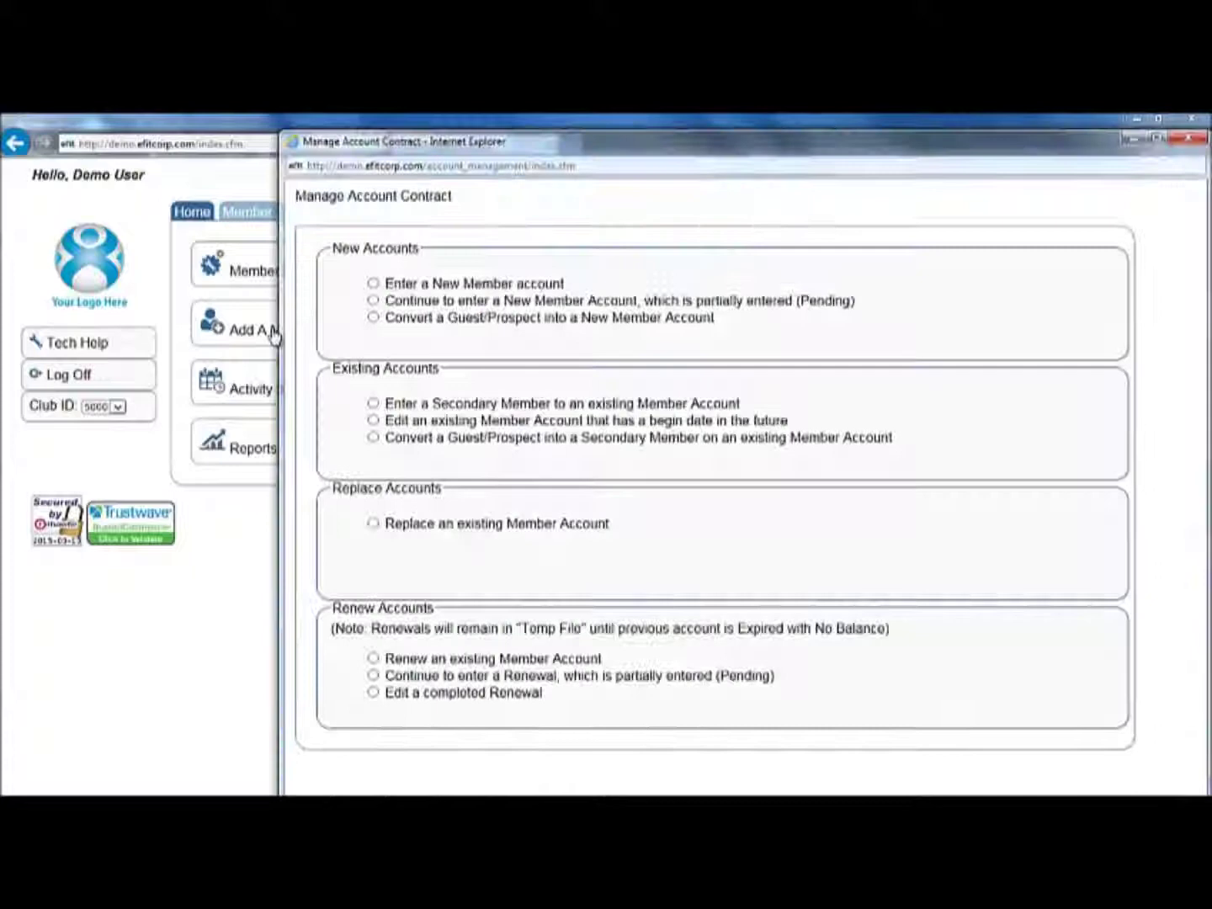
{"action": "left_click", "coordinate": [373, 284]}
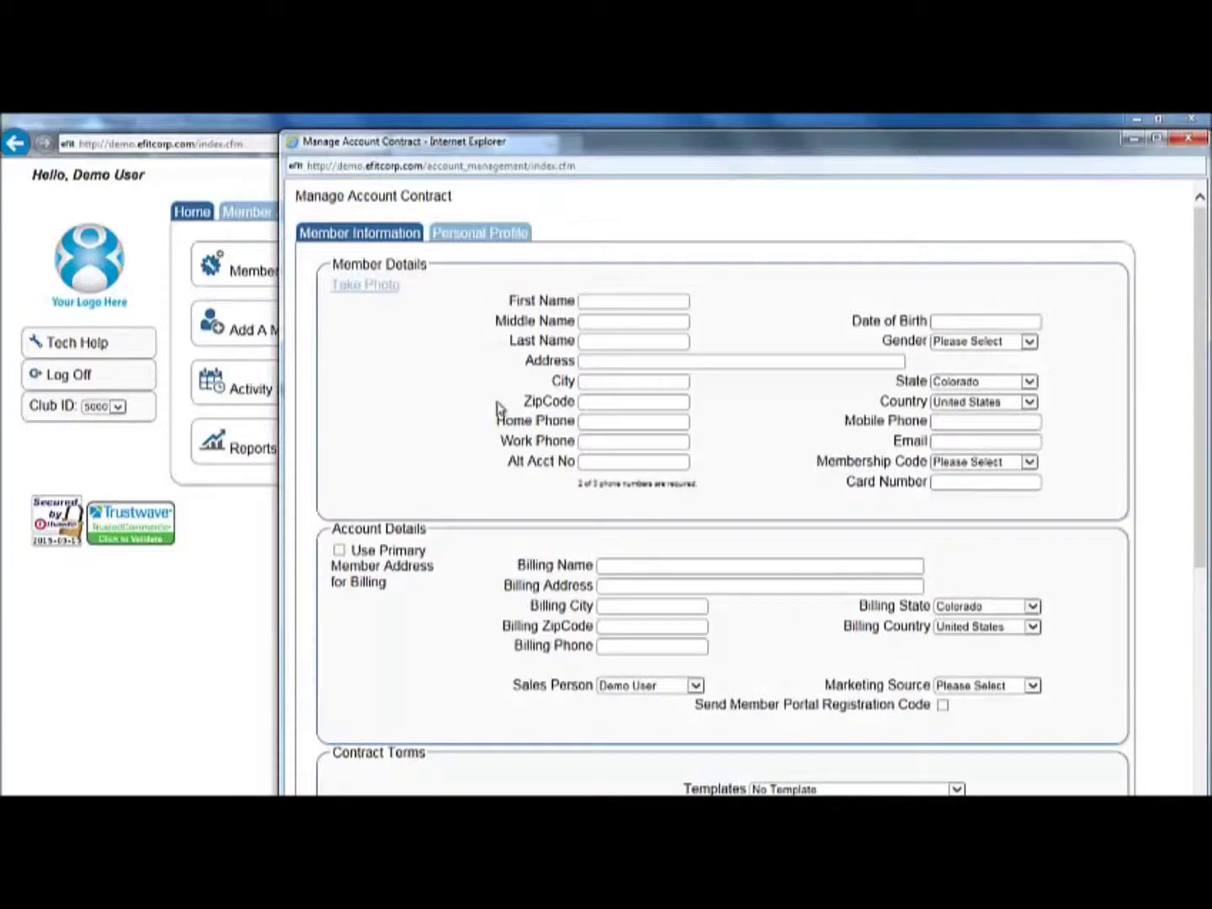
Choose the PIF Family template under Contract Terms, giving a 12-month total of 335.00
{"action": "scroll", "coordinate": [512, 484], "scroll_direction": "down", "scroll_amount": 5}
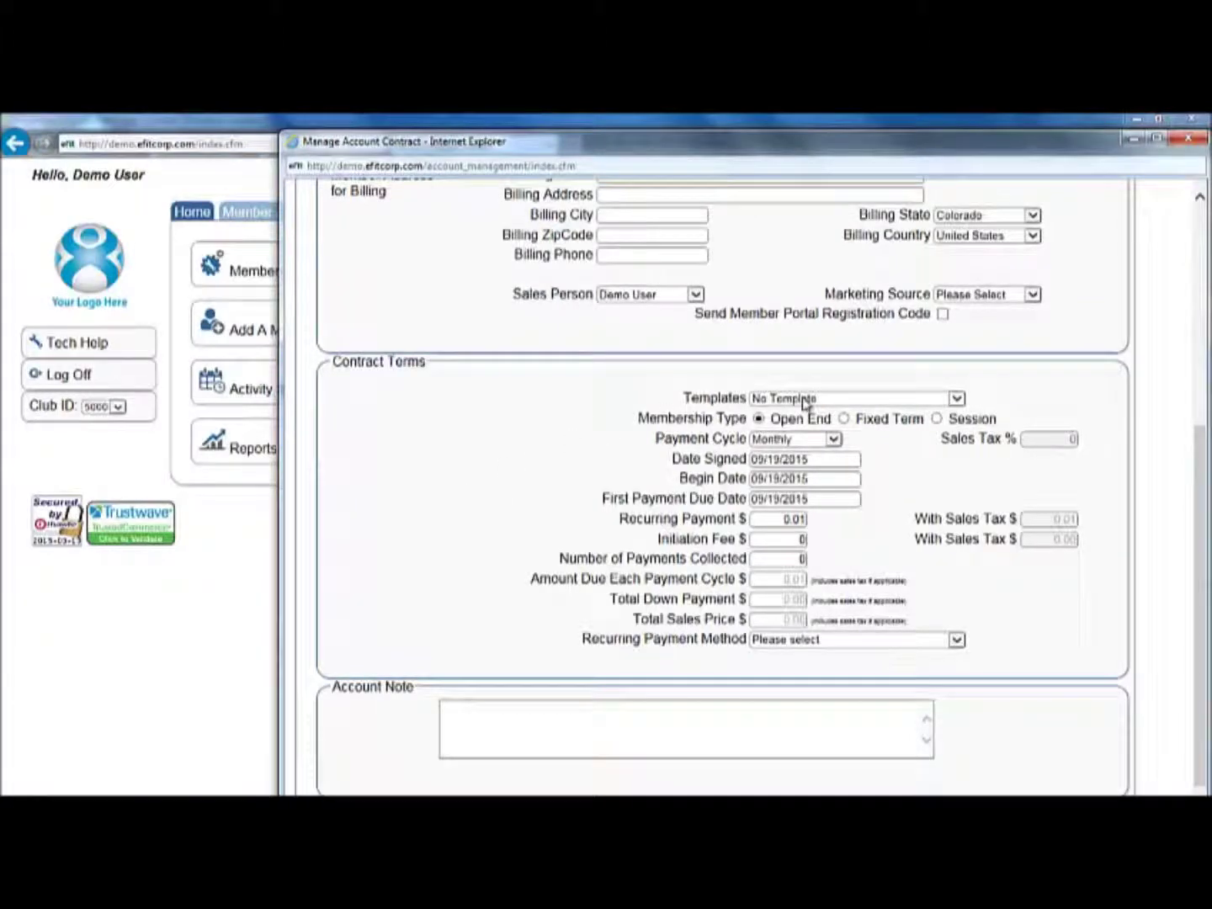
{"action": "left_click", "coordinate": [804, 399]}
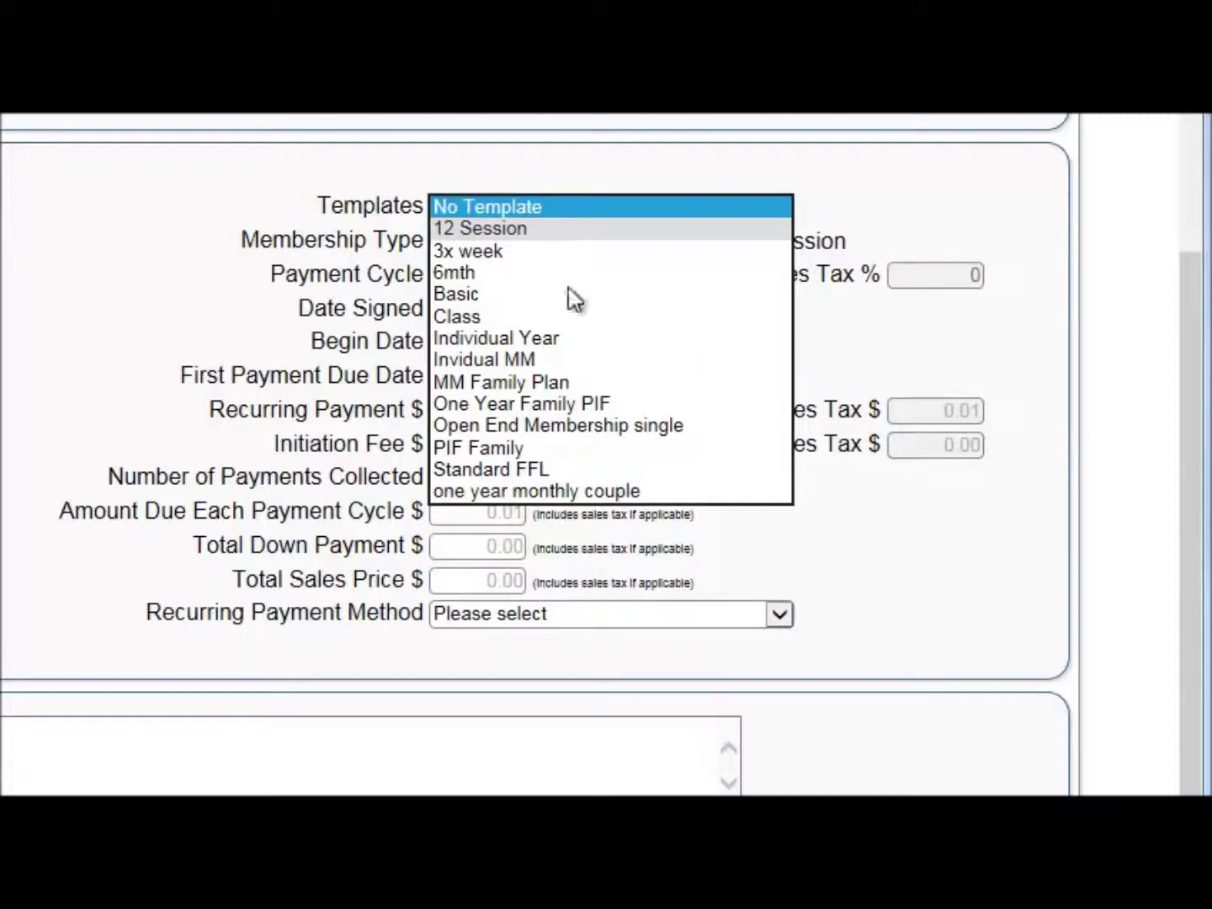
{"action": "left_click", "coordinate": [557, 450]}
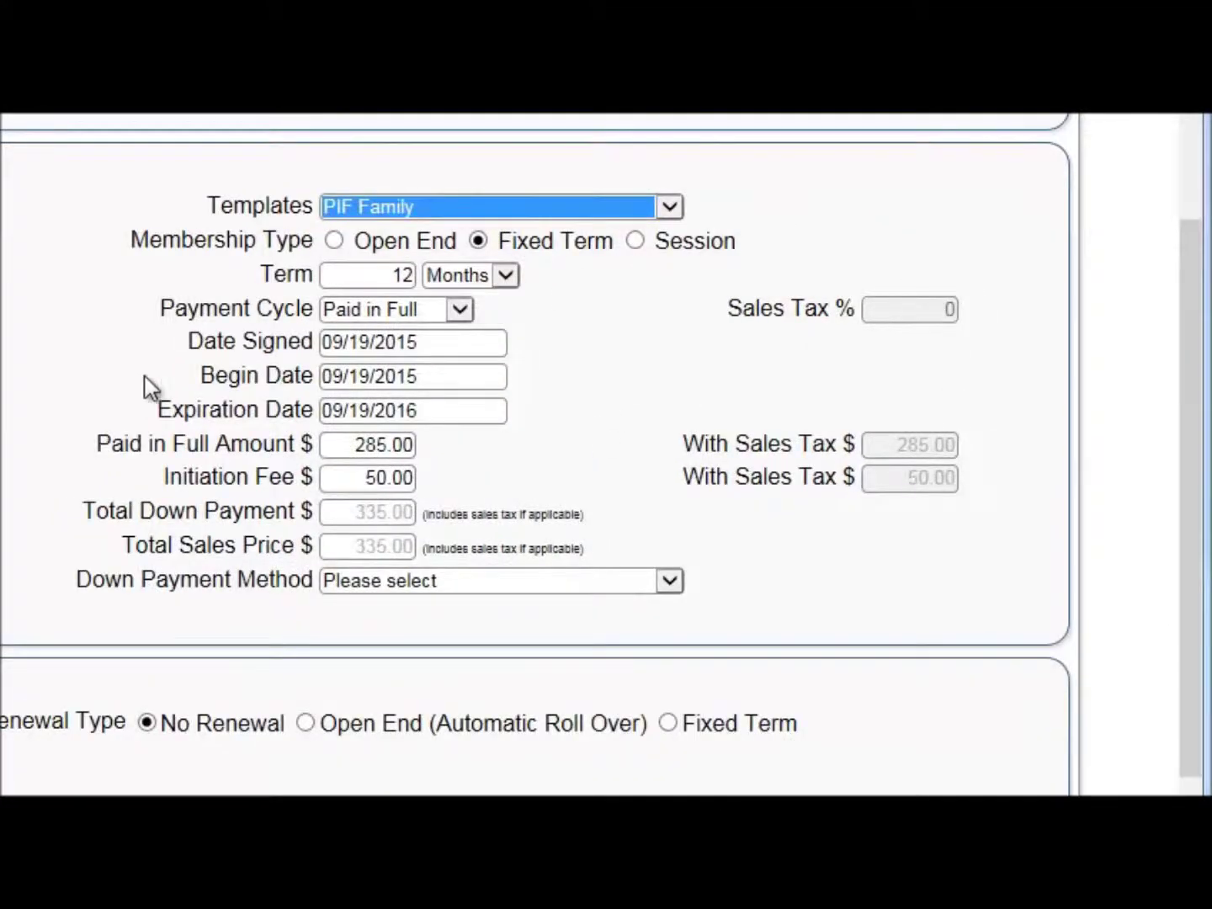